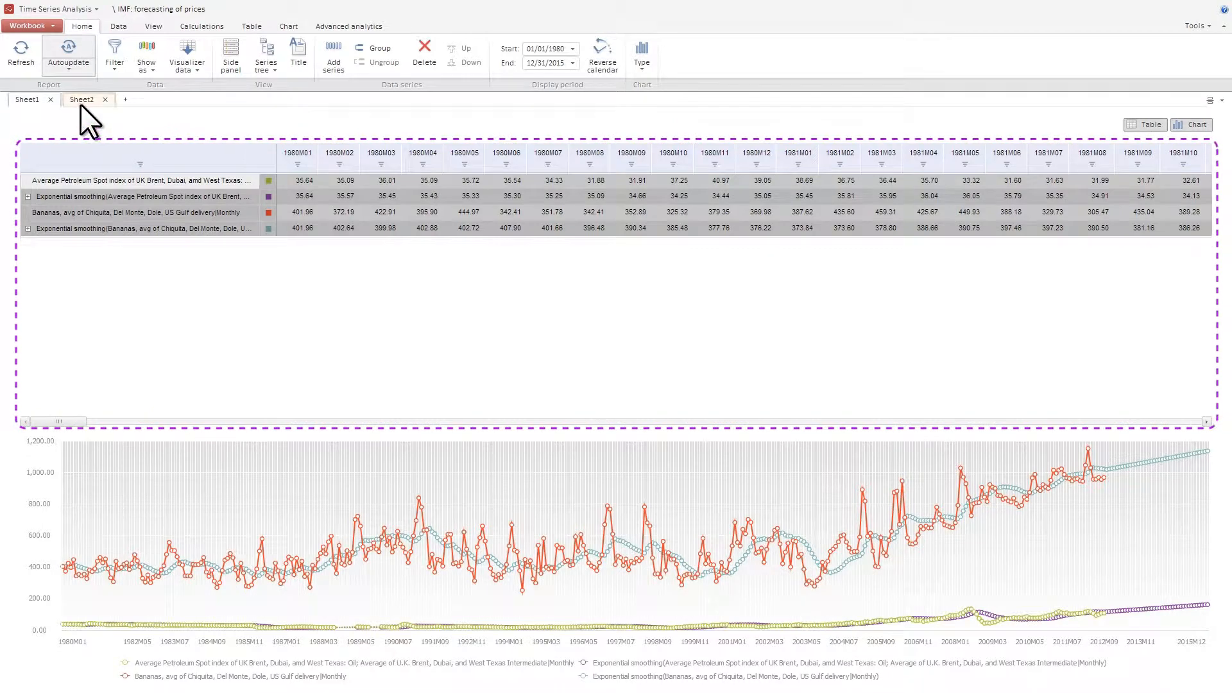
Step: Look over both sheets and examine the enlarged statistics for the Bananas exponential smoothing series on Sheet1
left_click(79, 102)
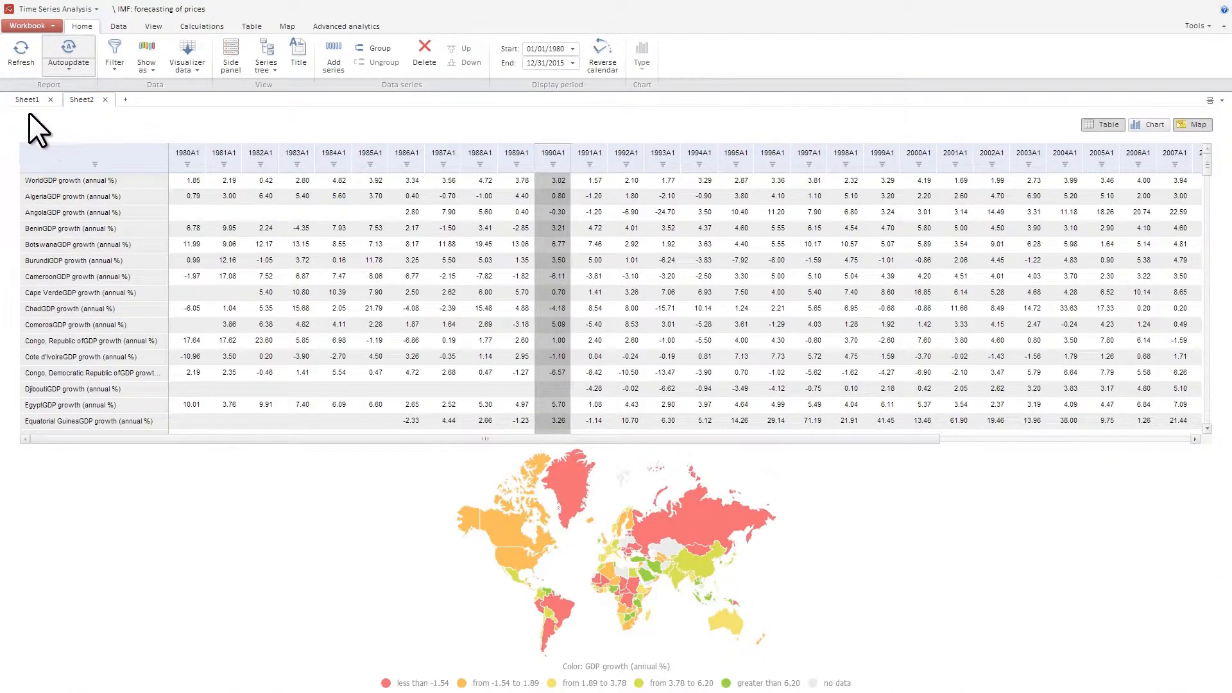
left_click(27, 103)
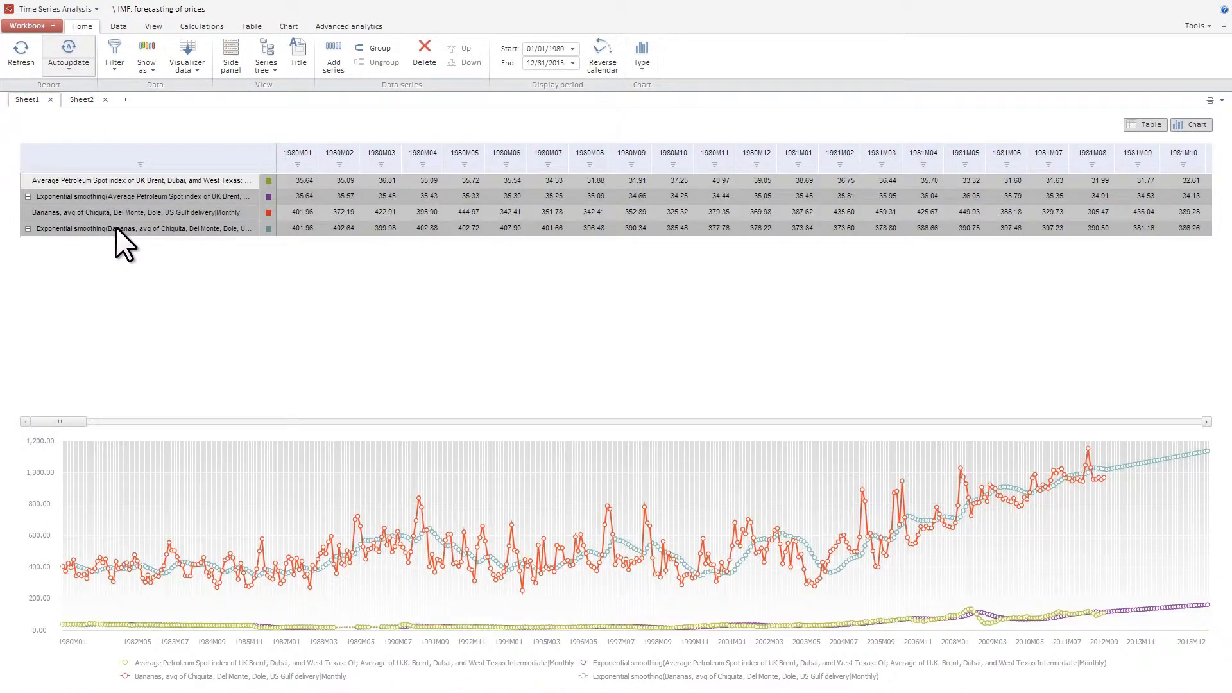
left_click(116, 229)
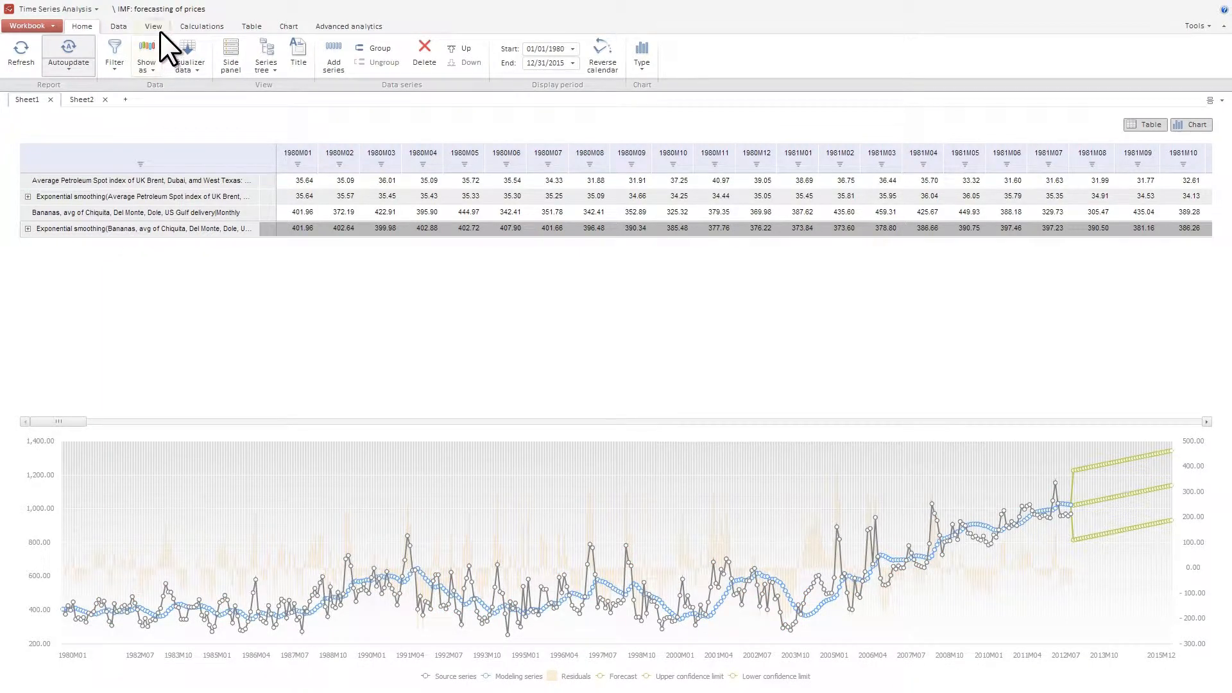
left_click(154, 27)
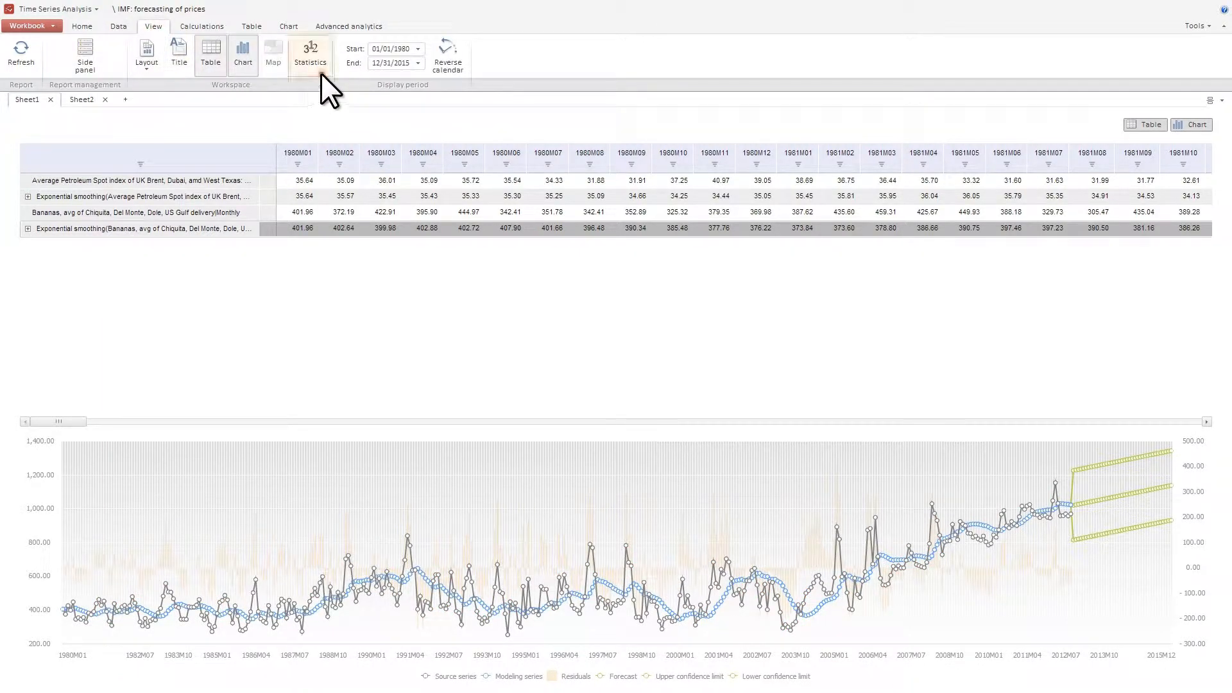
left_click(310, 55)
left_click_drag(310, 537, 314, 476)
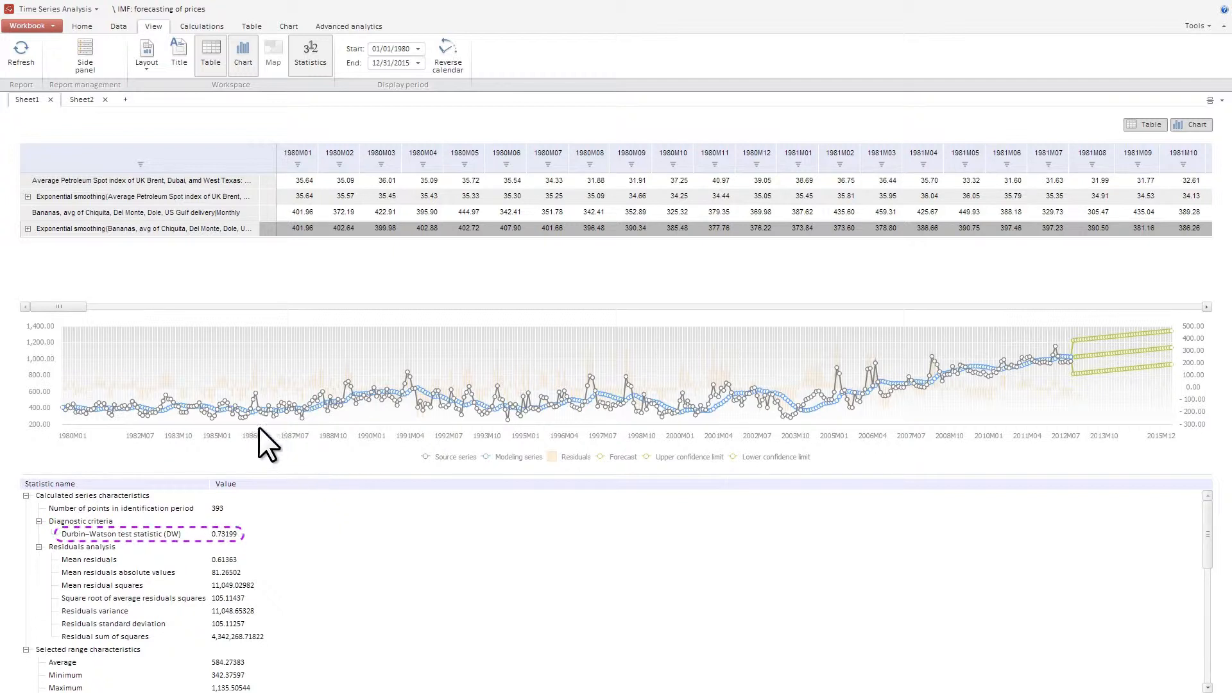
Step: Enable an additive seasonal effect with a seasonal period of 12 for the Bananas exponential smoothing series
left_click(106, 71)
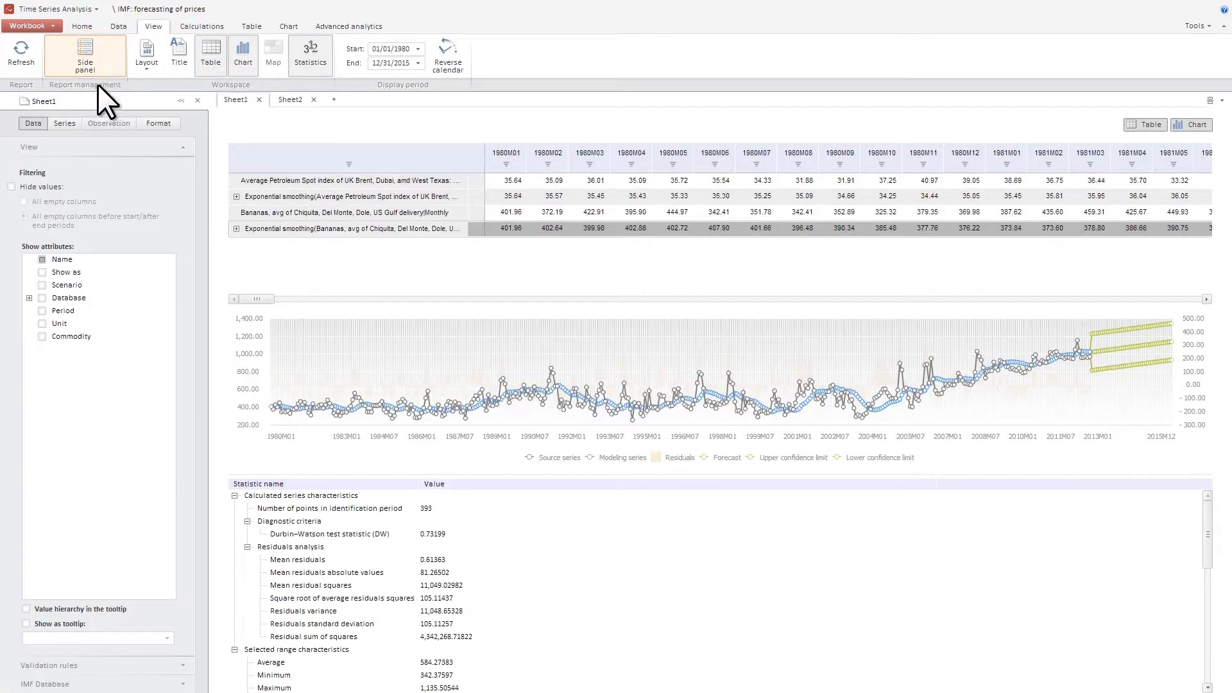
left_click(75, 125)
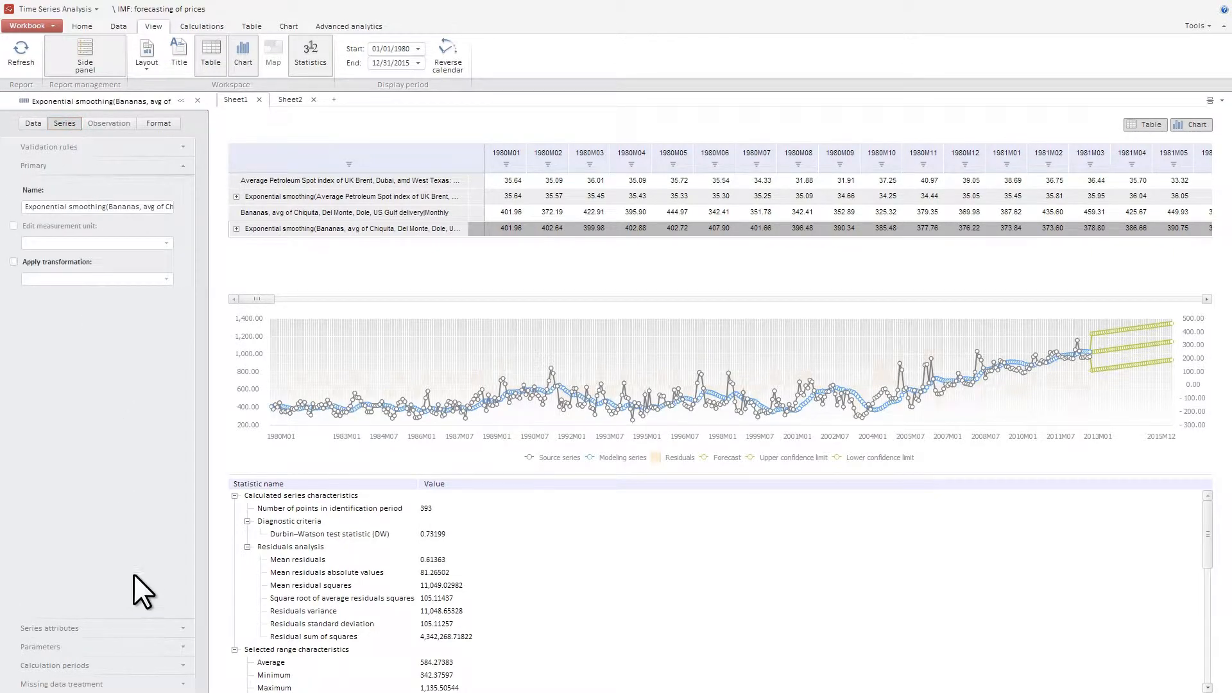
left_click(146, 646)
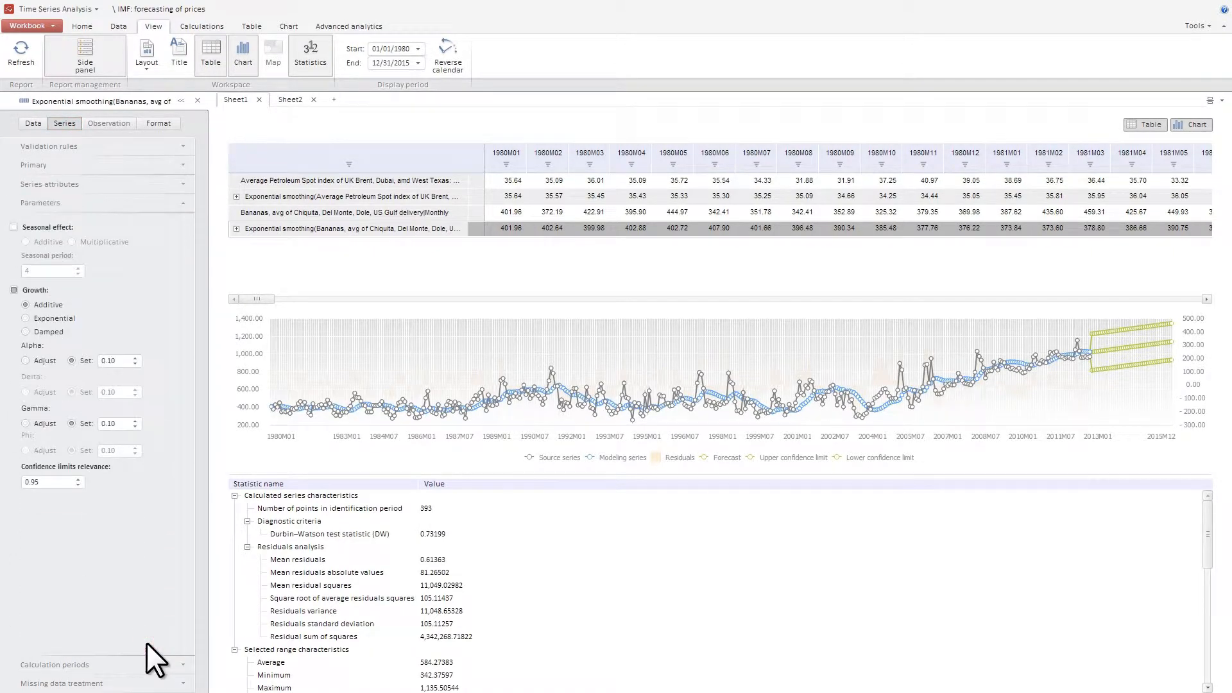
left_click(14, 227)
left_click(59, 271)
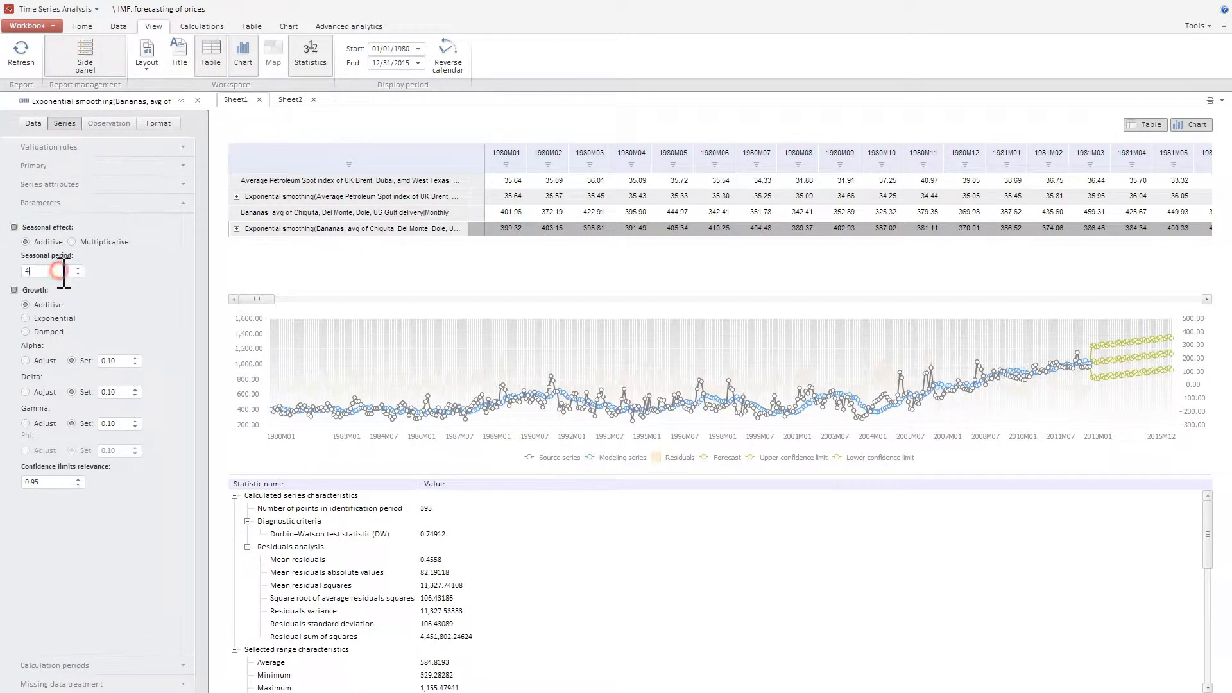
key("BackSpace")
type("12")
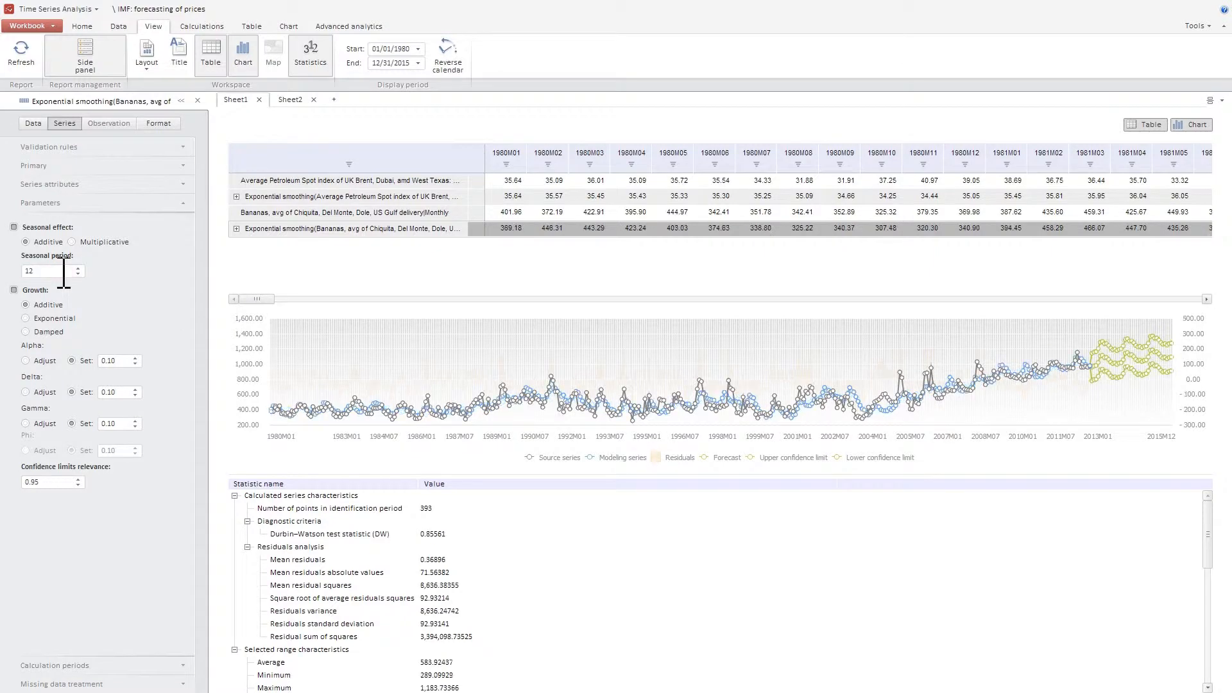
Step: Set the Alpha parameter of the Bananas exponential smoothing series to 0.70
left_click(128, 361)
key("BackSpace")
key("BackSpace")
type("70")
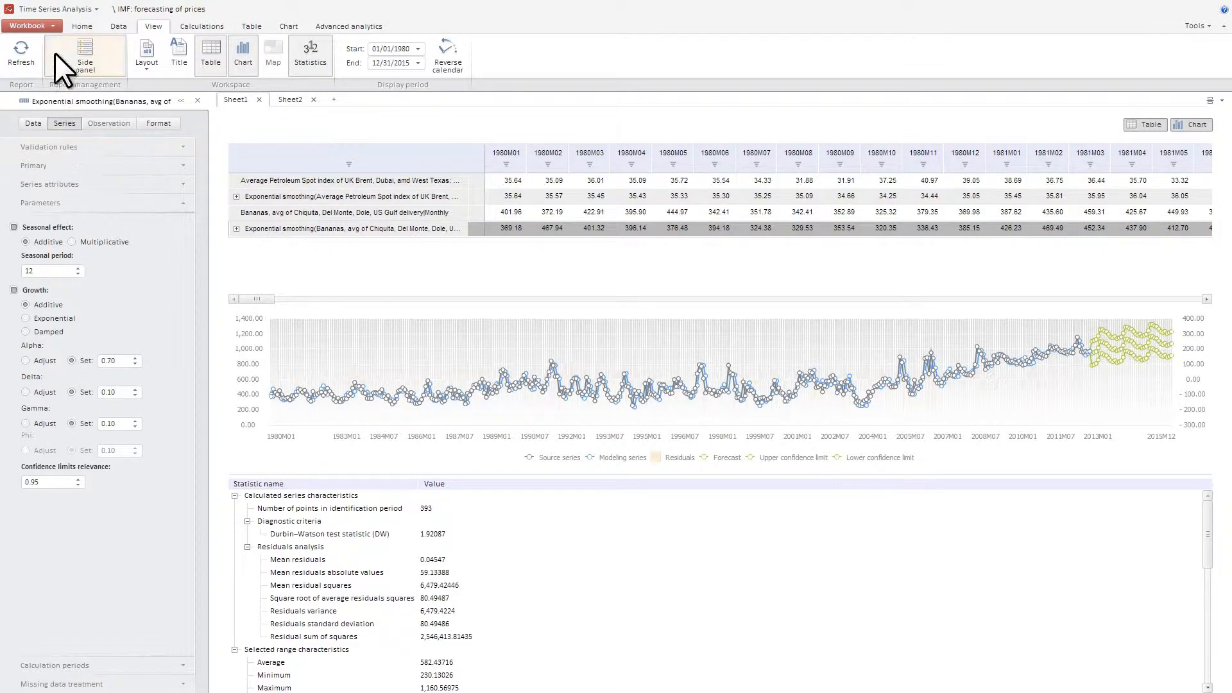
Step: Create a new workbook without saving the changes to the price forecasting report
left_click(49, 24)
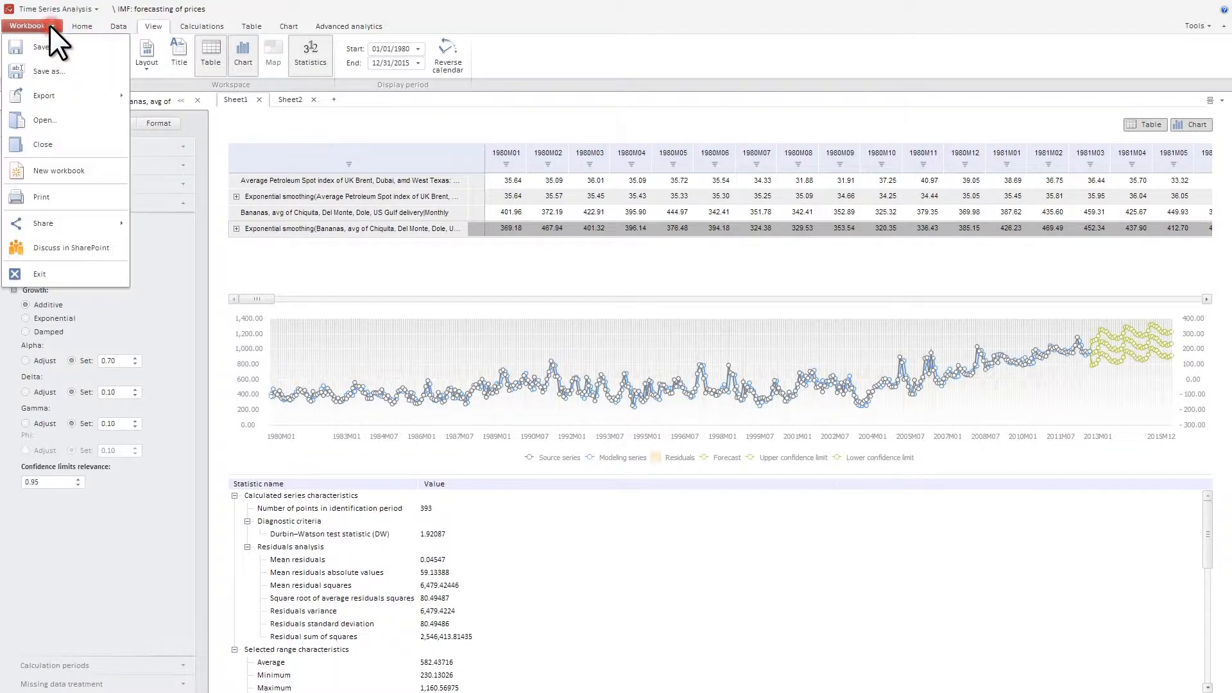
left_click(76, 175)
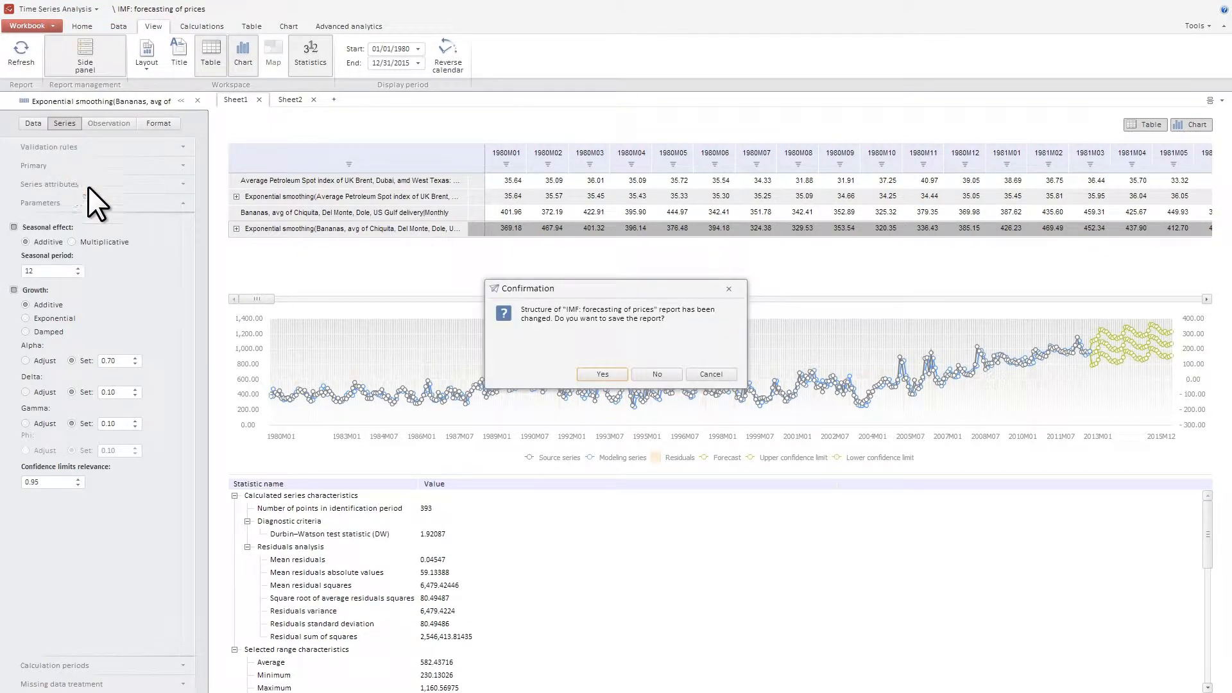
left_click(671, 371)
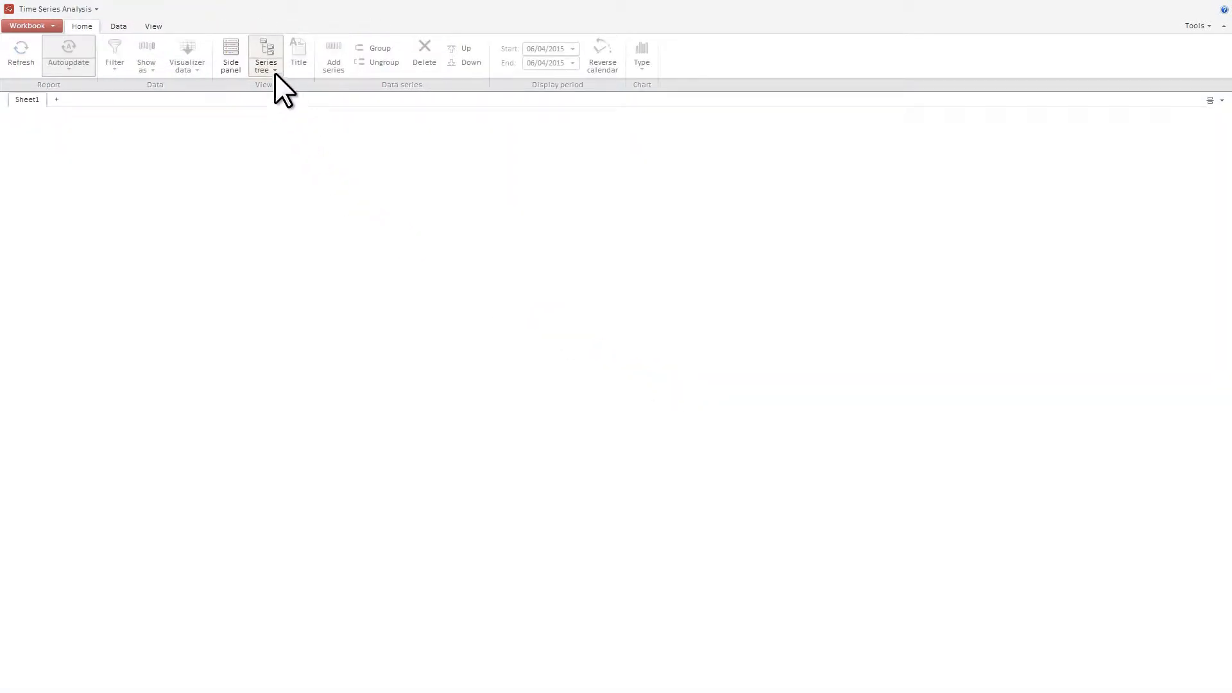
Step: Load the IMF Database from 03. Data sources into the series tree and group its series by Unit
left_click(275, 72)
left_click(256, 84)
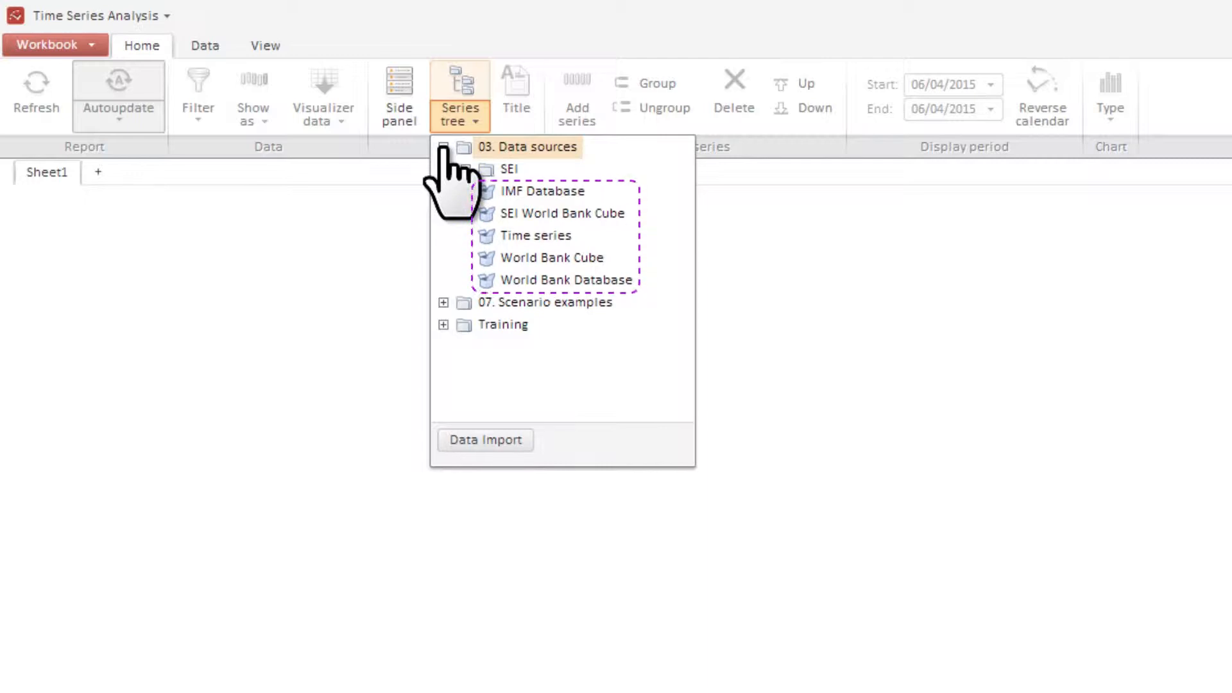
left_click(575, 193)
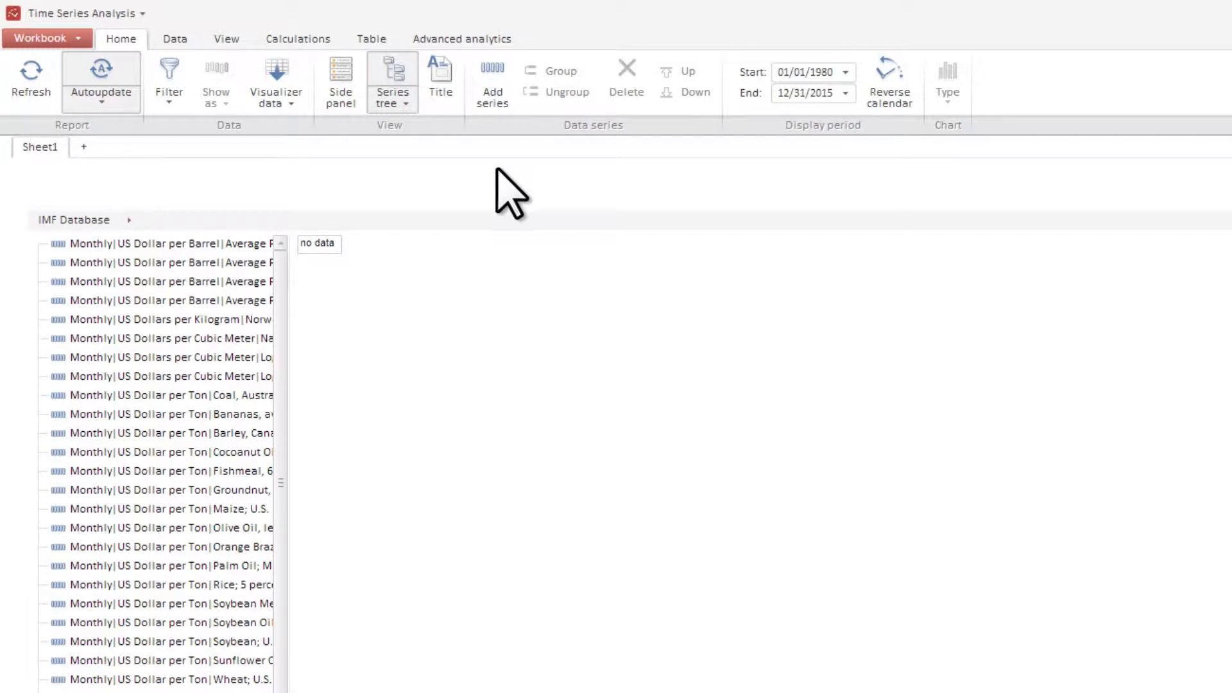
left_click(127, 221)
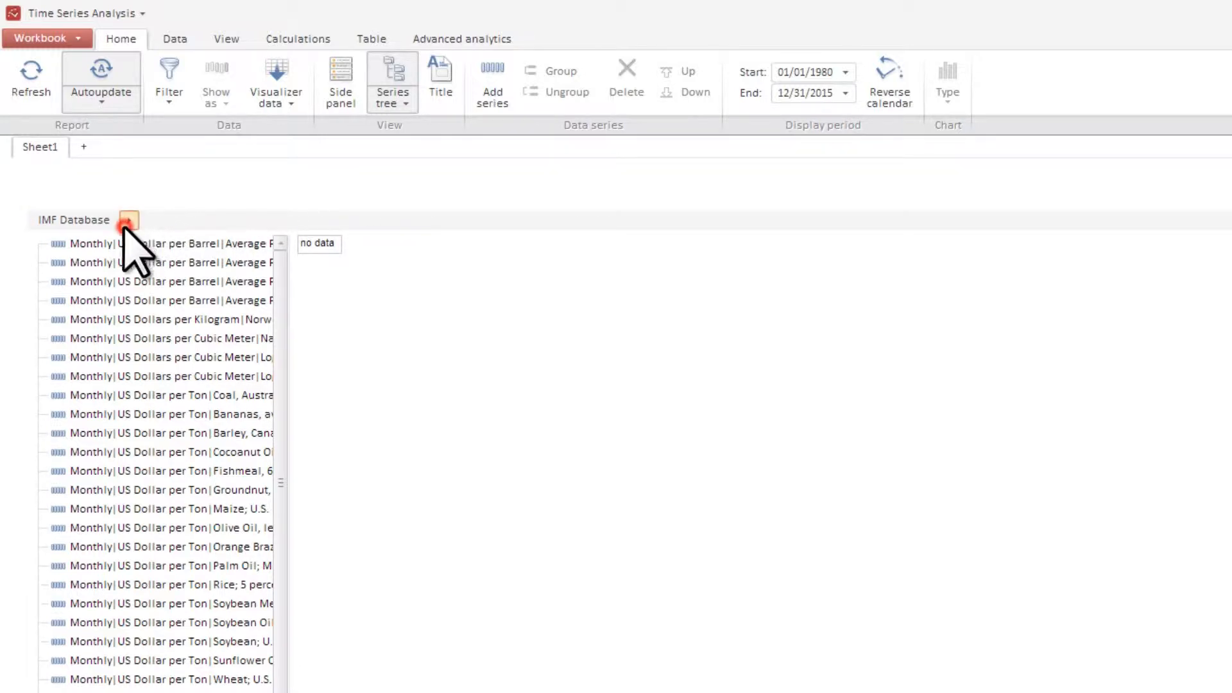
left_click(188, 308)
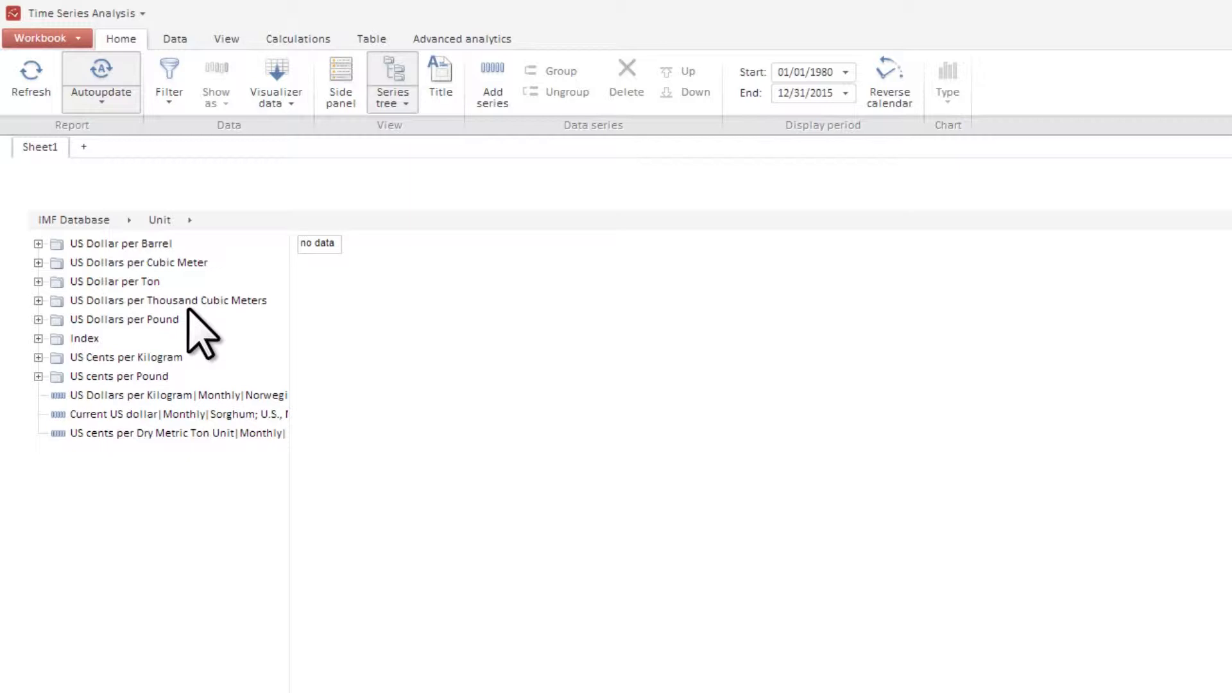
Step: Add the first monthly Average Petroleum Spot index series from US Dollar per Barrel to the table and hide the series tree
left_click(39, 244)
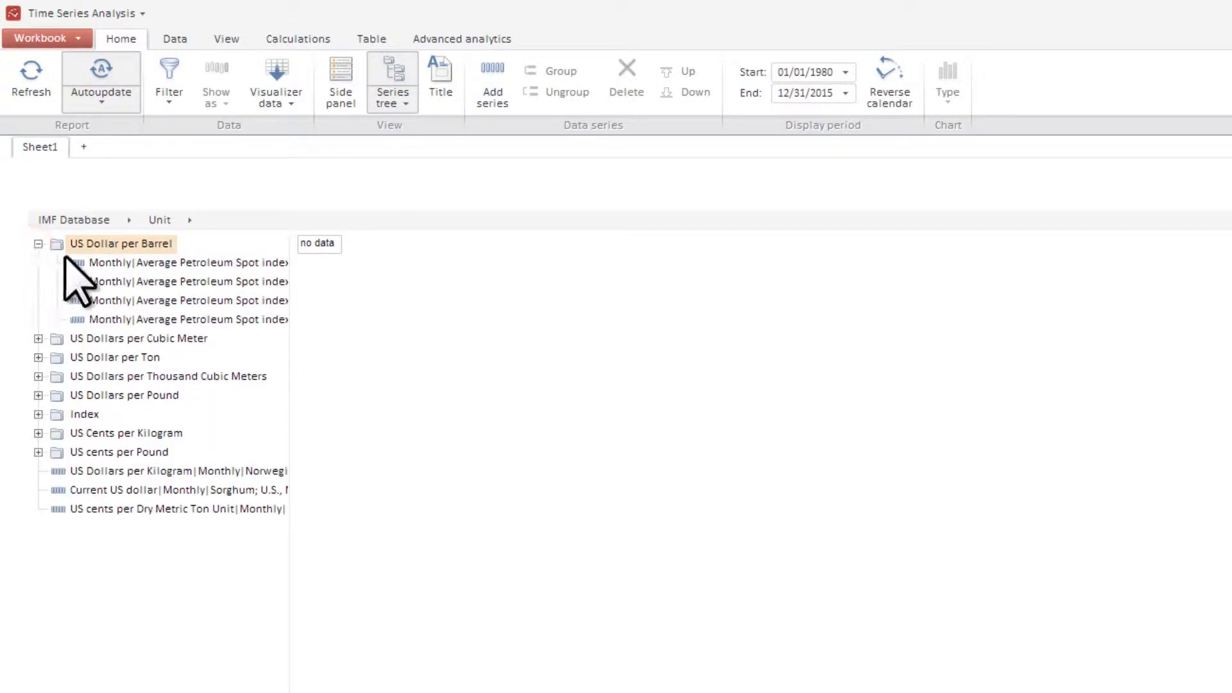
left_click_drag(113, 262, 487, 321)
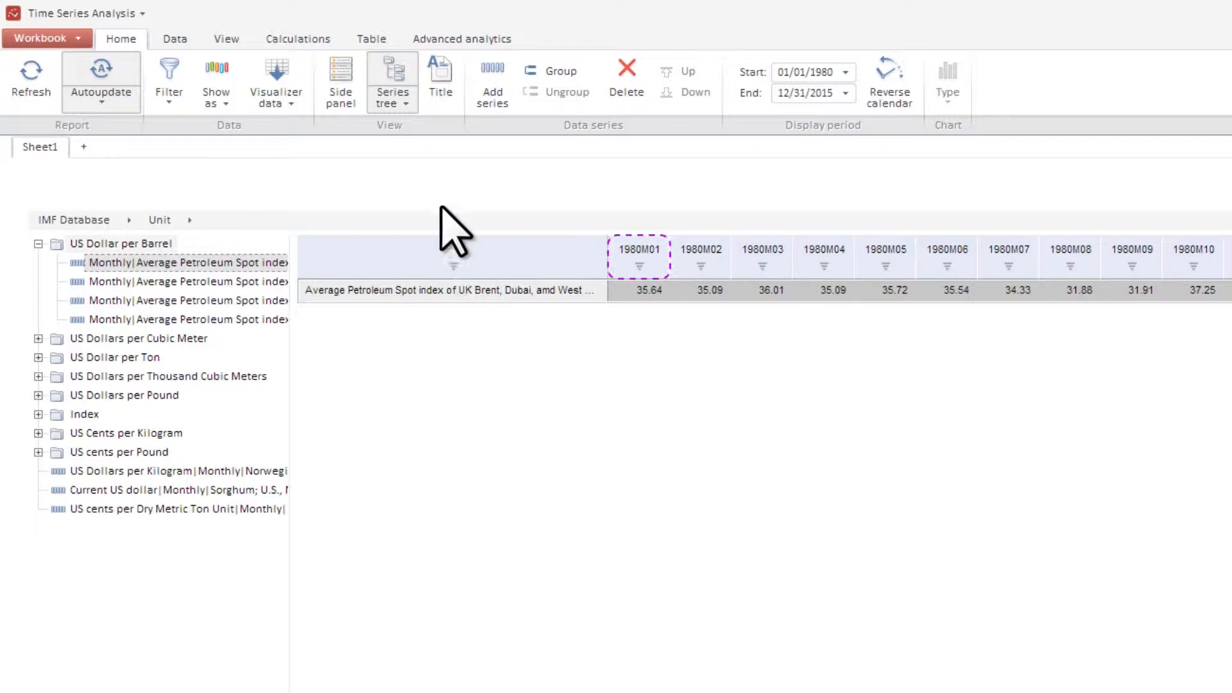
left_click(408, 90)
Step: Apply the Dark blue (without borders) formatting style to the table and display the table's format settings
left_click(364, 39)
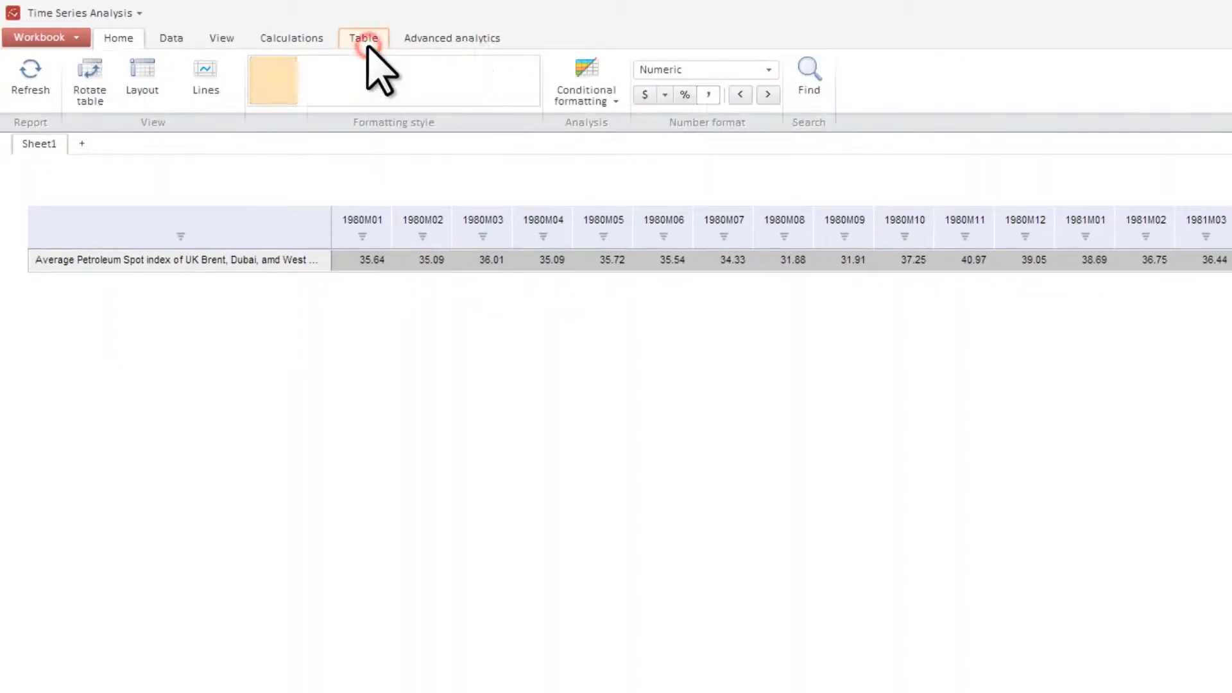
left_click(382, 76)
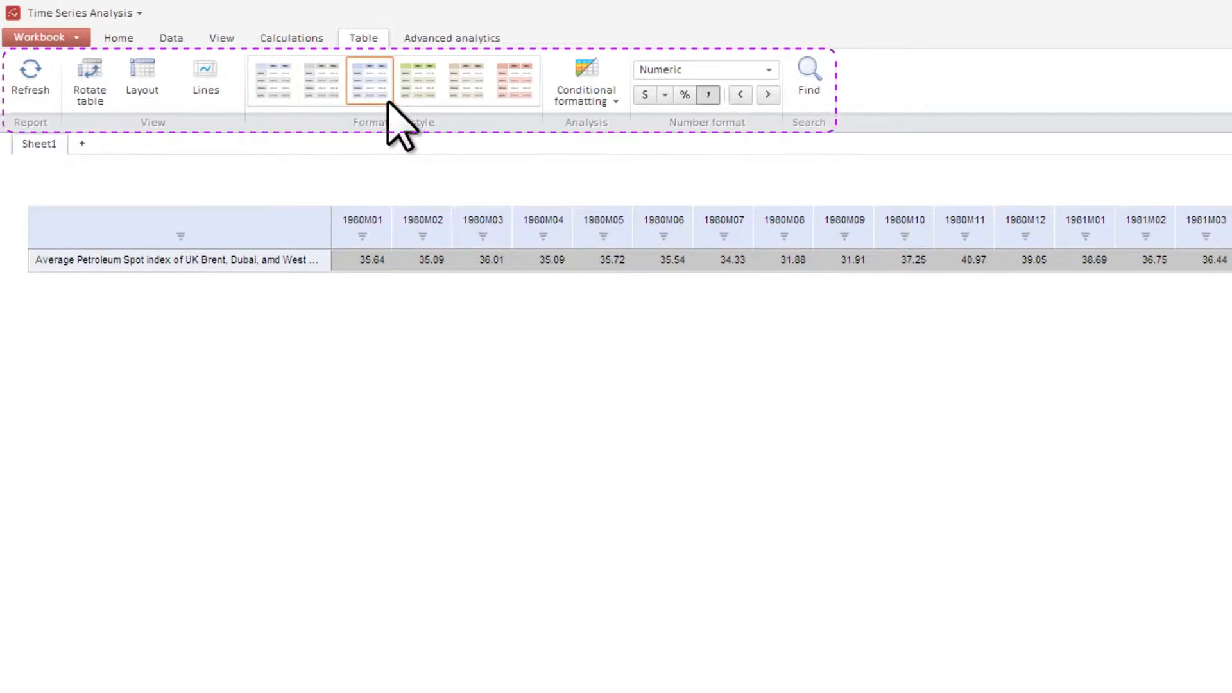
left_click(122, 39)
left_click(339, 101)
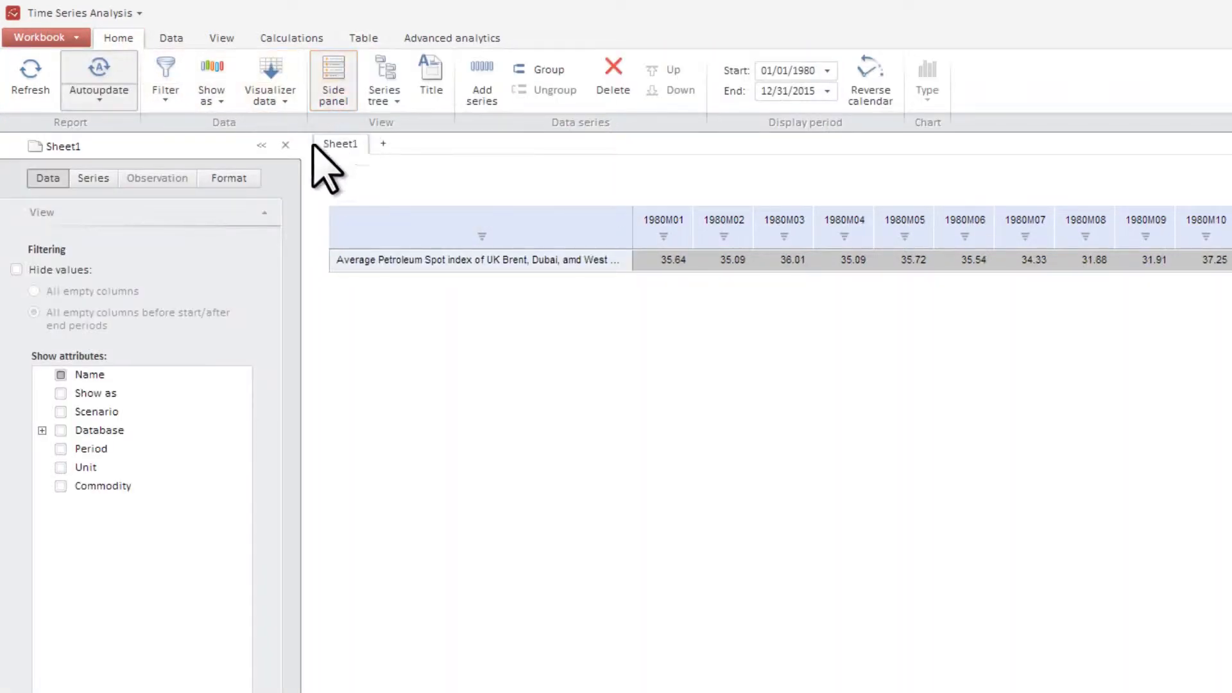
left_click(250, 182)
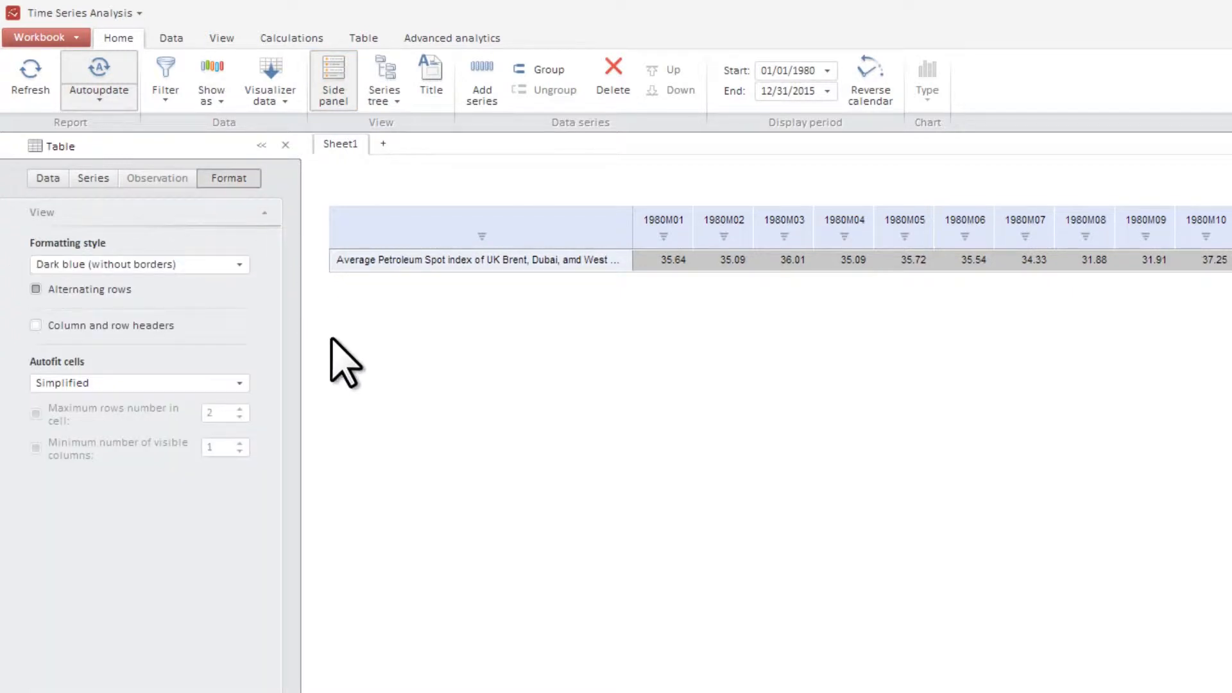
Step: Show the petroleum series as the rate of change to the previous period (pch Pop)
left_click(174, 40)
left_click(138, 99)
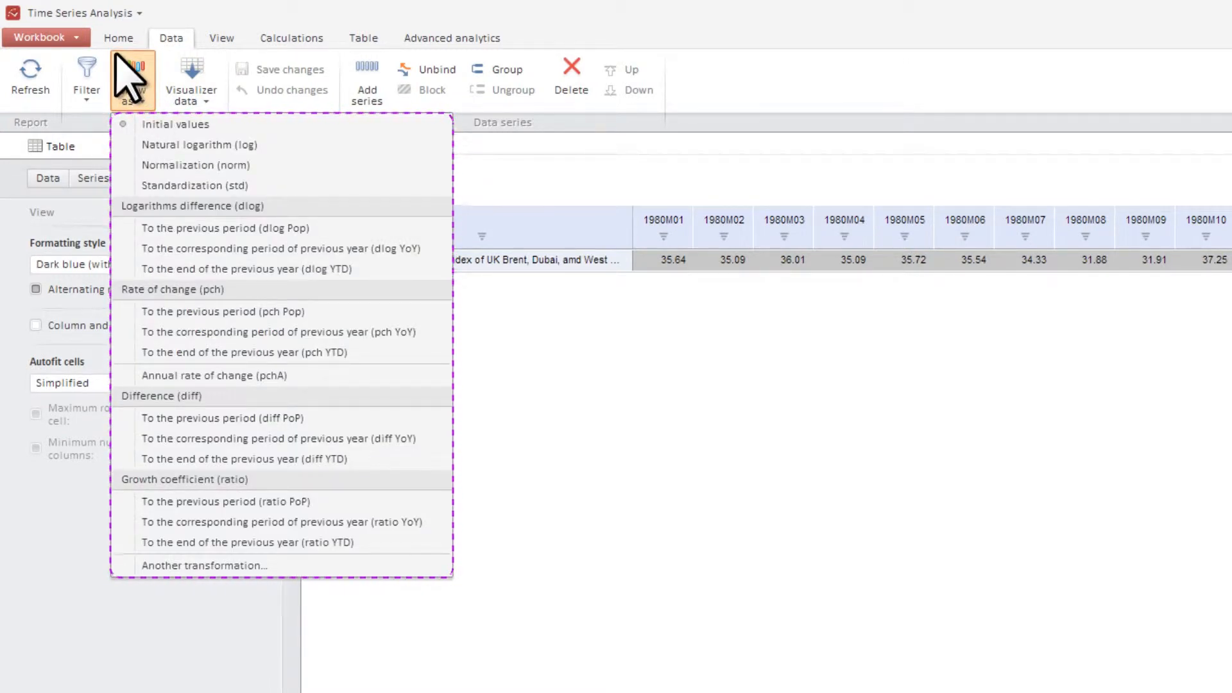
left_click(319, 315)
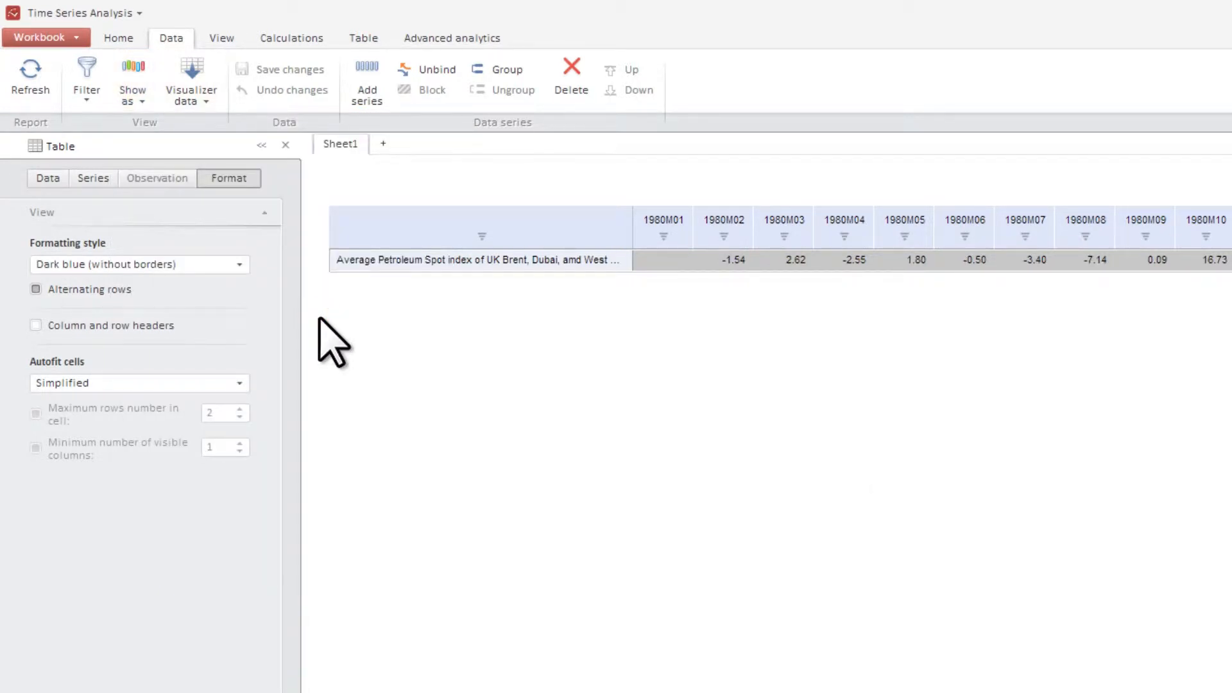
Step: Display the Show as and Unit attributes for the series in the table
left_click(56, 176)
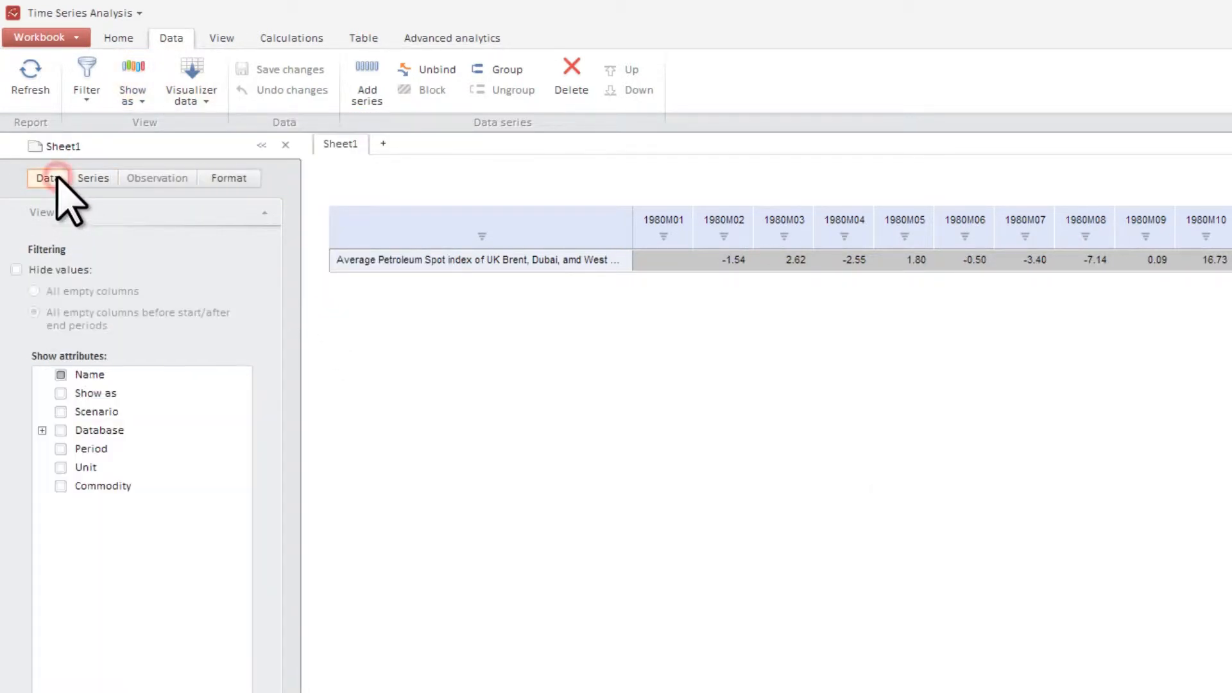
left_click(61, 394)
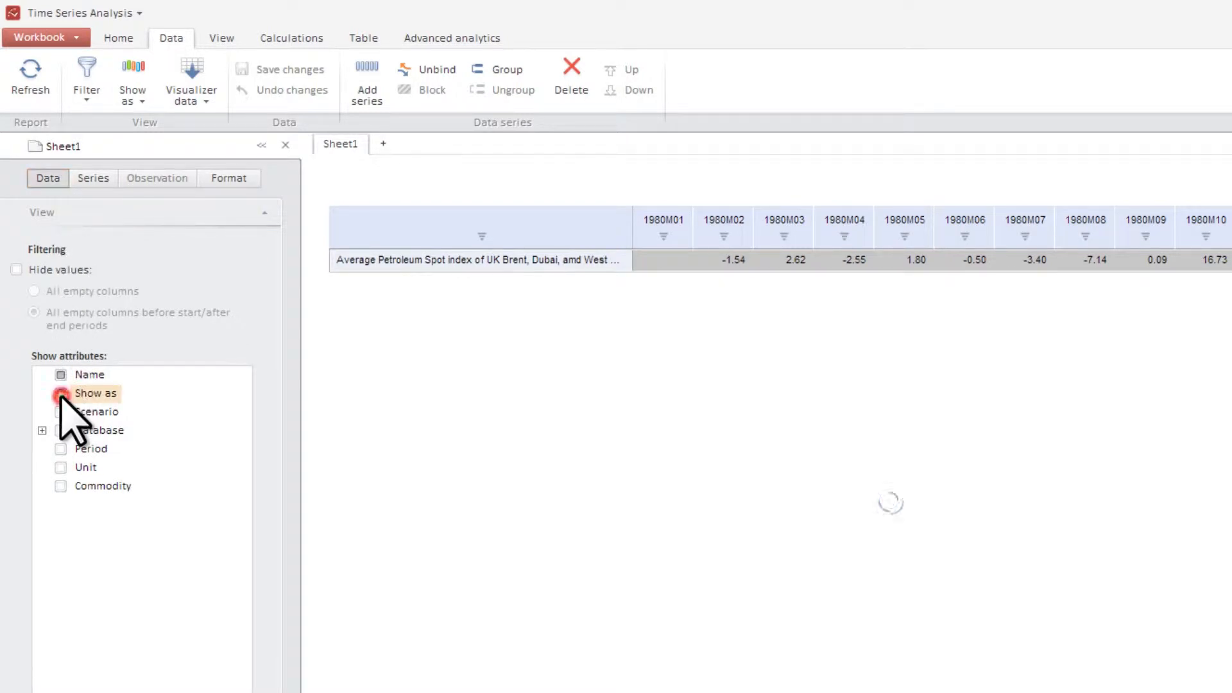
left_click(61, 467)
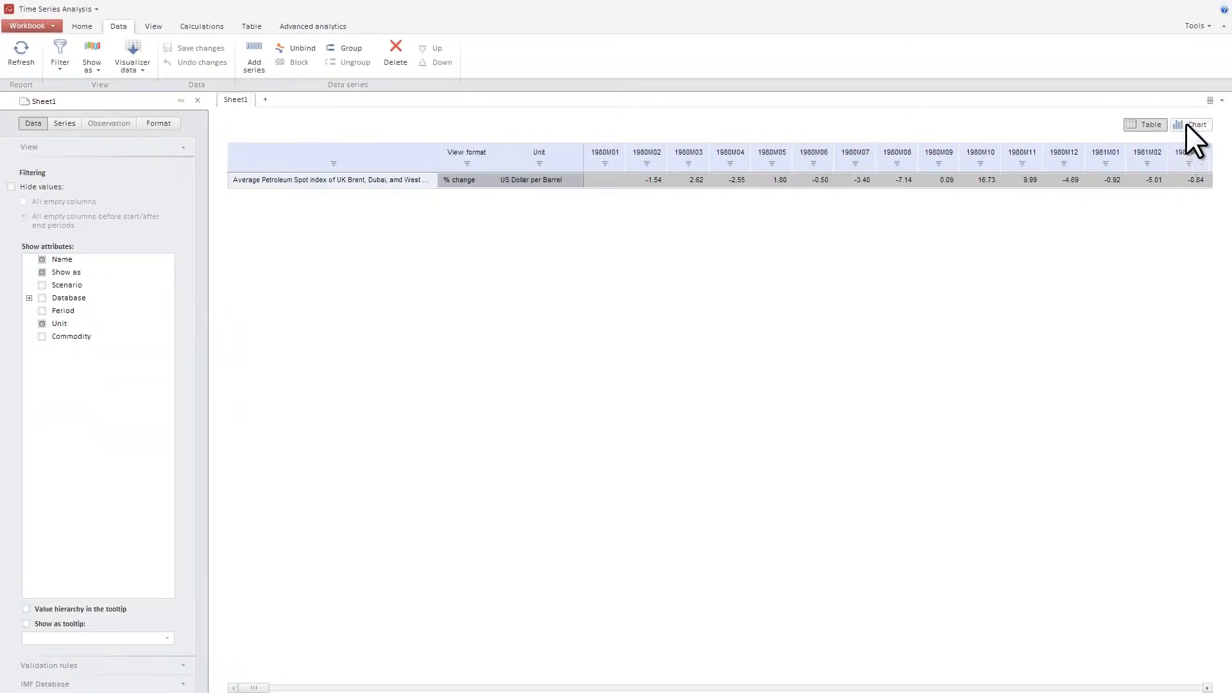
Step: Show a chart of the petroleum series below the table and enlarge the chart area
left_click(1187, 125)
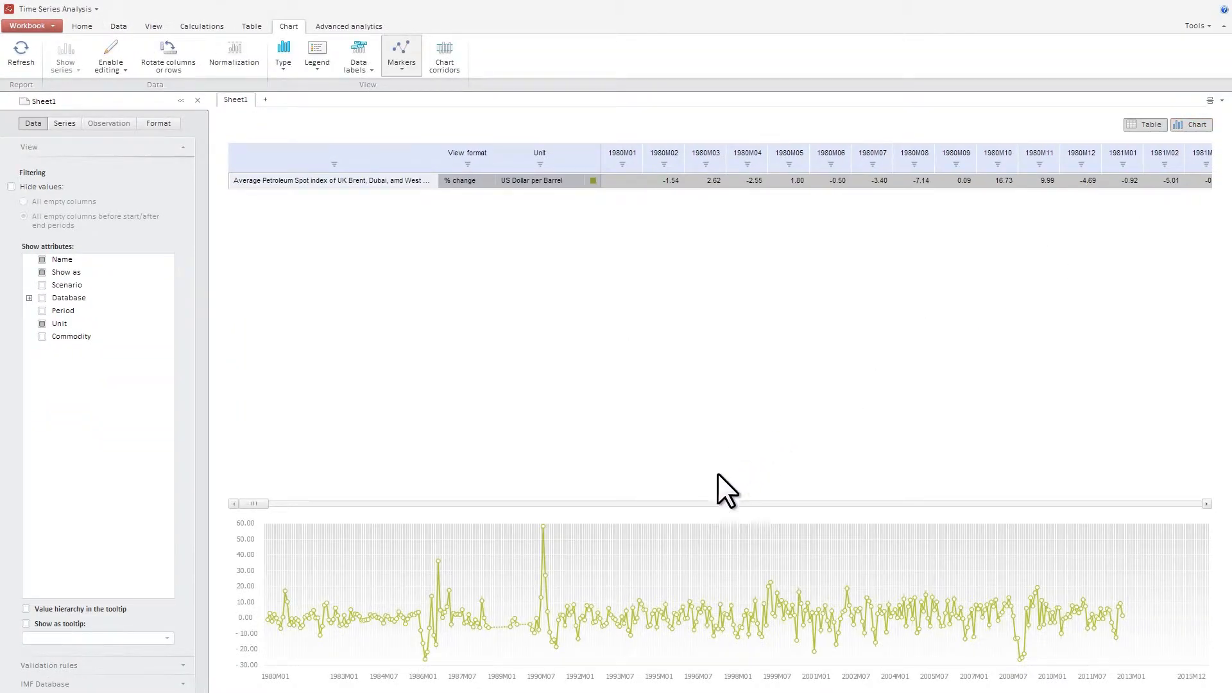
left_click_drag(696, 504, 706, 379)
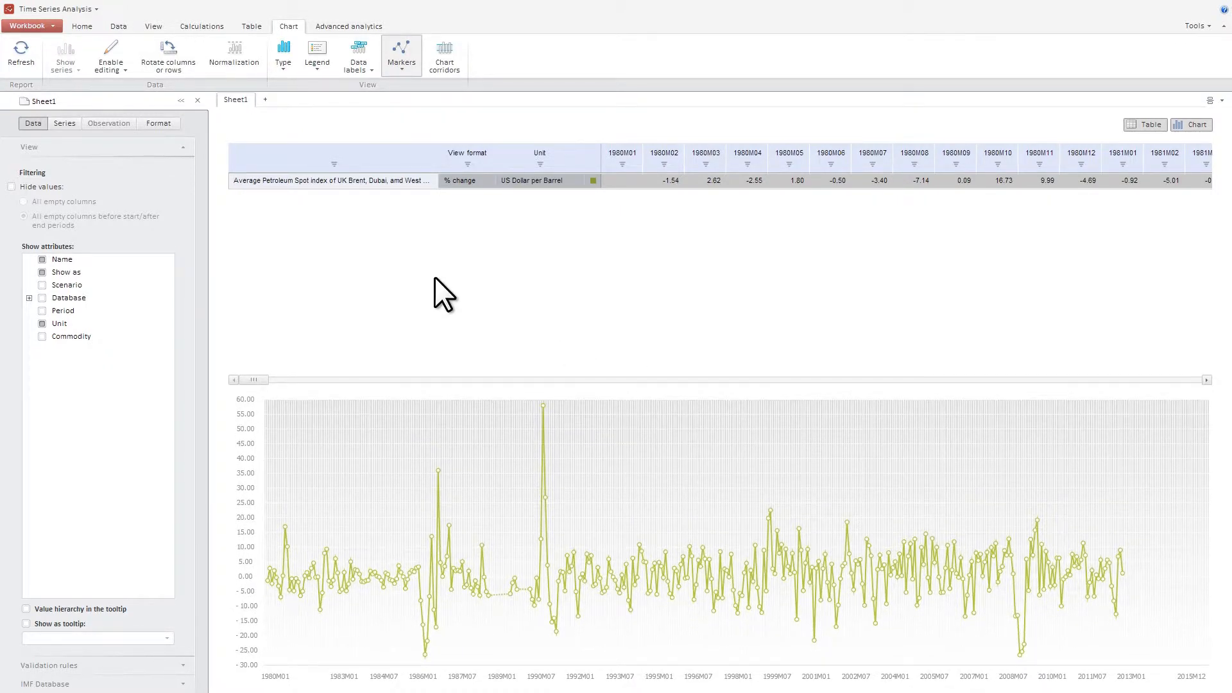
Step: Switch the petroleum series back to showing initial values
left_click(126, 30)
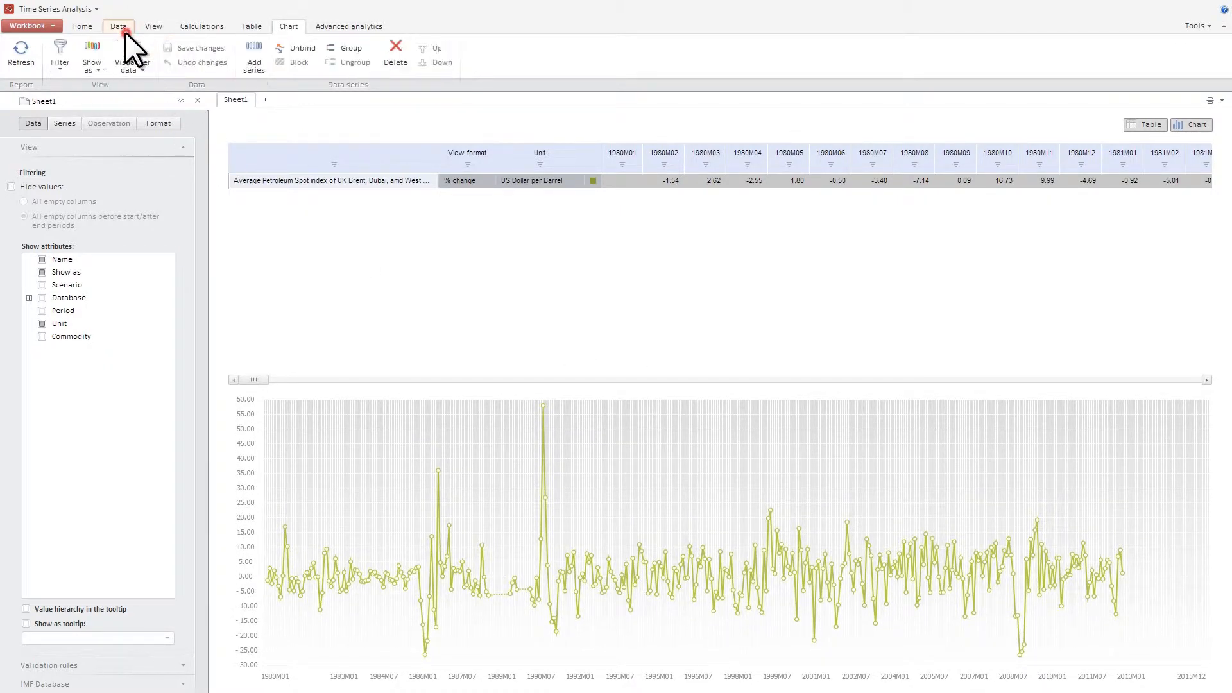
left_click(96, 67)
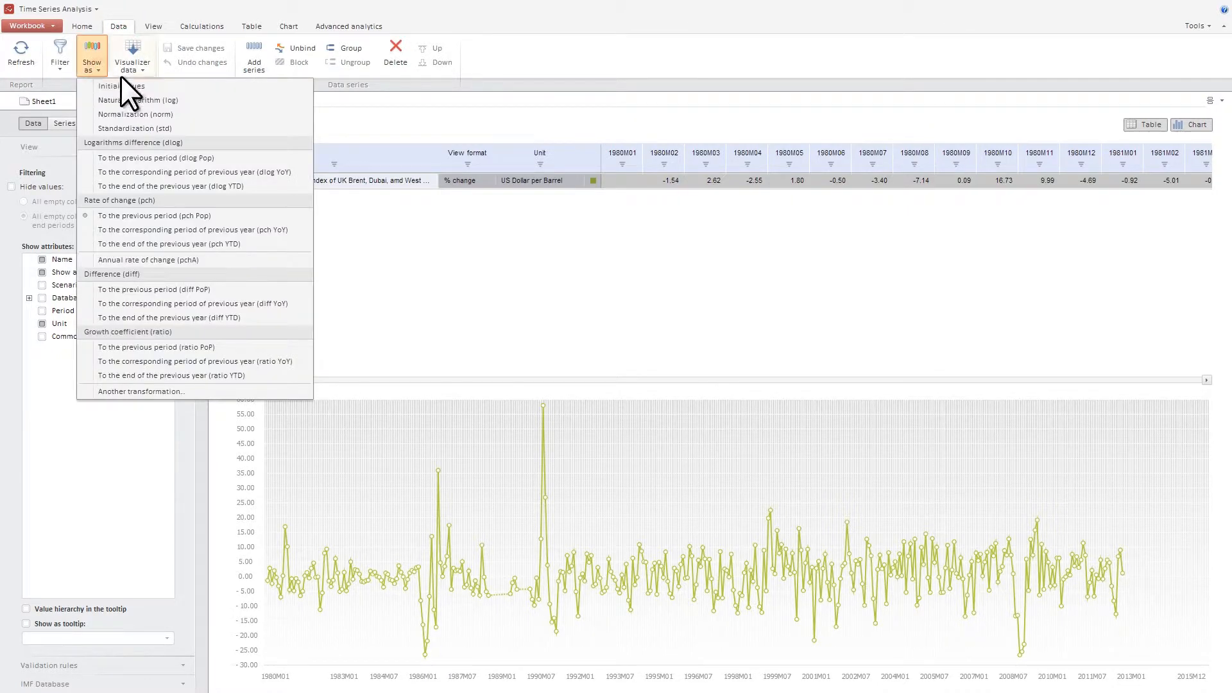
left_click(155, 84)
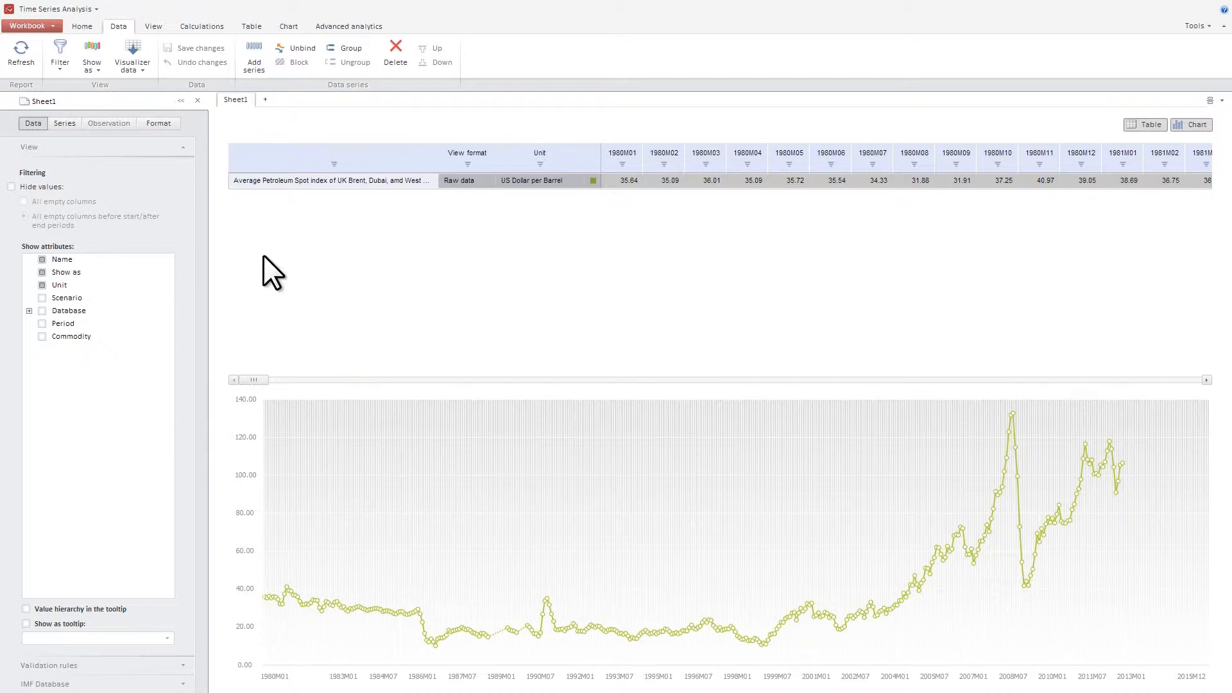
Step: Open the chart's format settings and add a legend below the chart
left_click(171, 122)
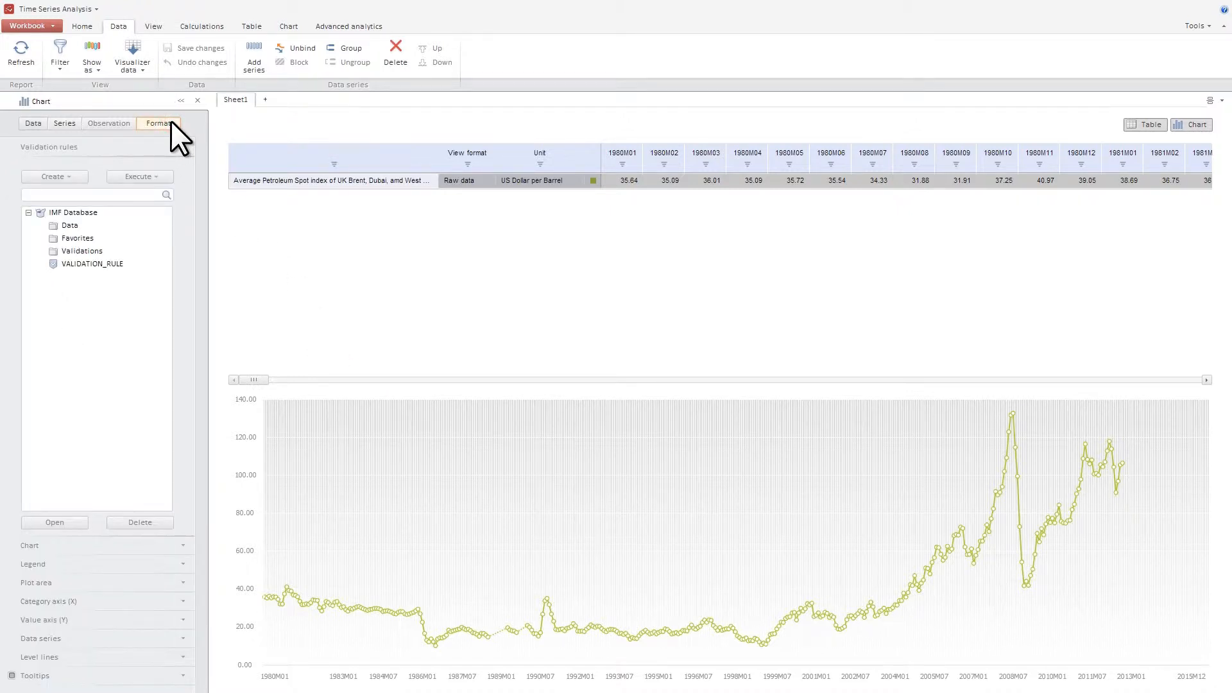
left_click(169, 546)
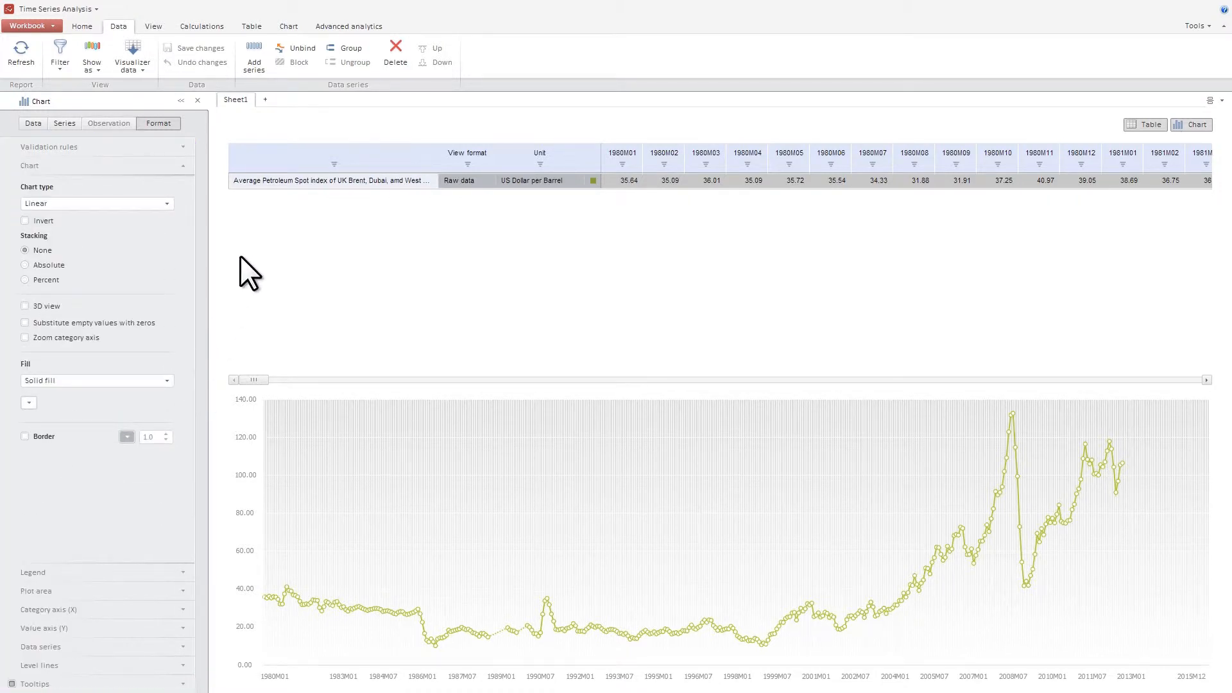
left_click(298, 31)
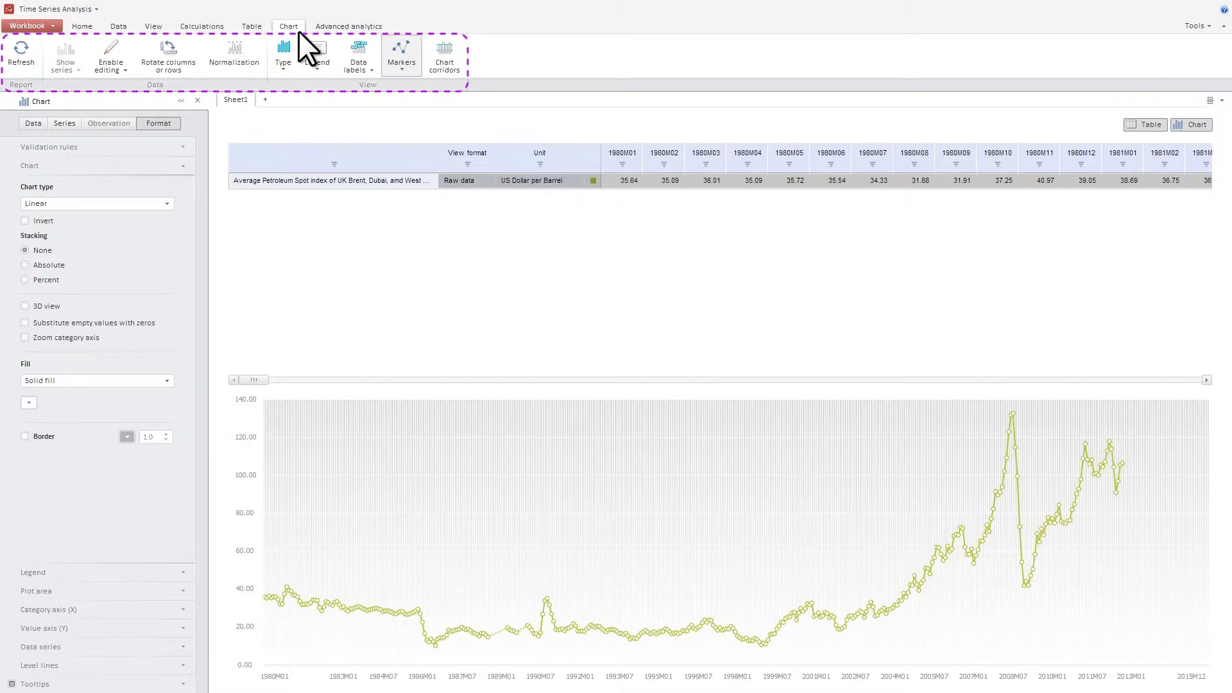
left_click(329, 72)
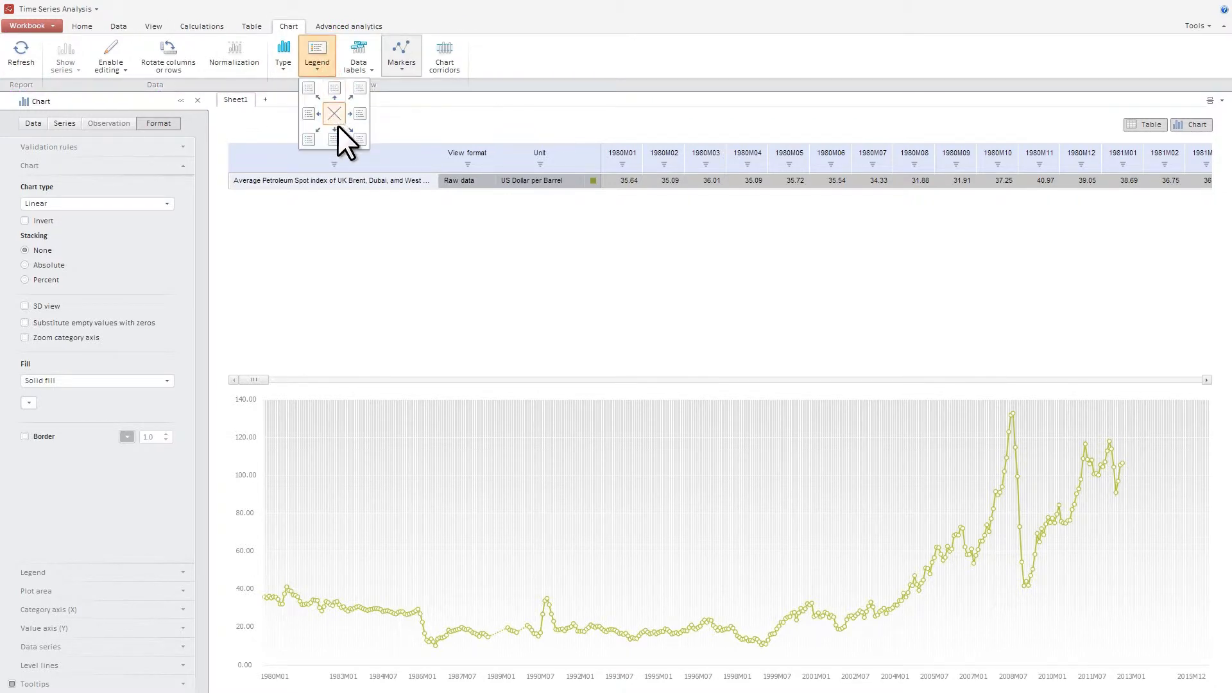
left_click(341, 142)
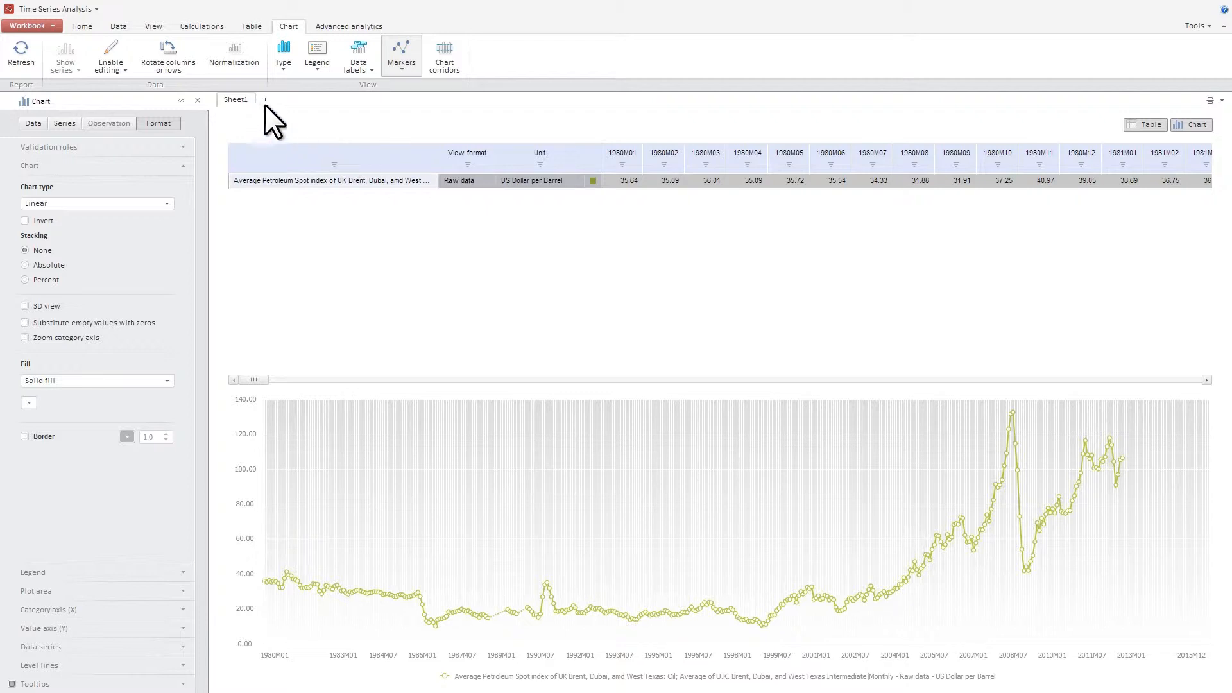
Step: Look through the available arithmetic, aggregation, smoothing, transformation and forecasting calculation methods
left_click(209, 30)
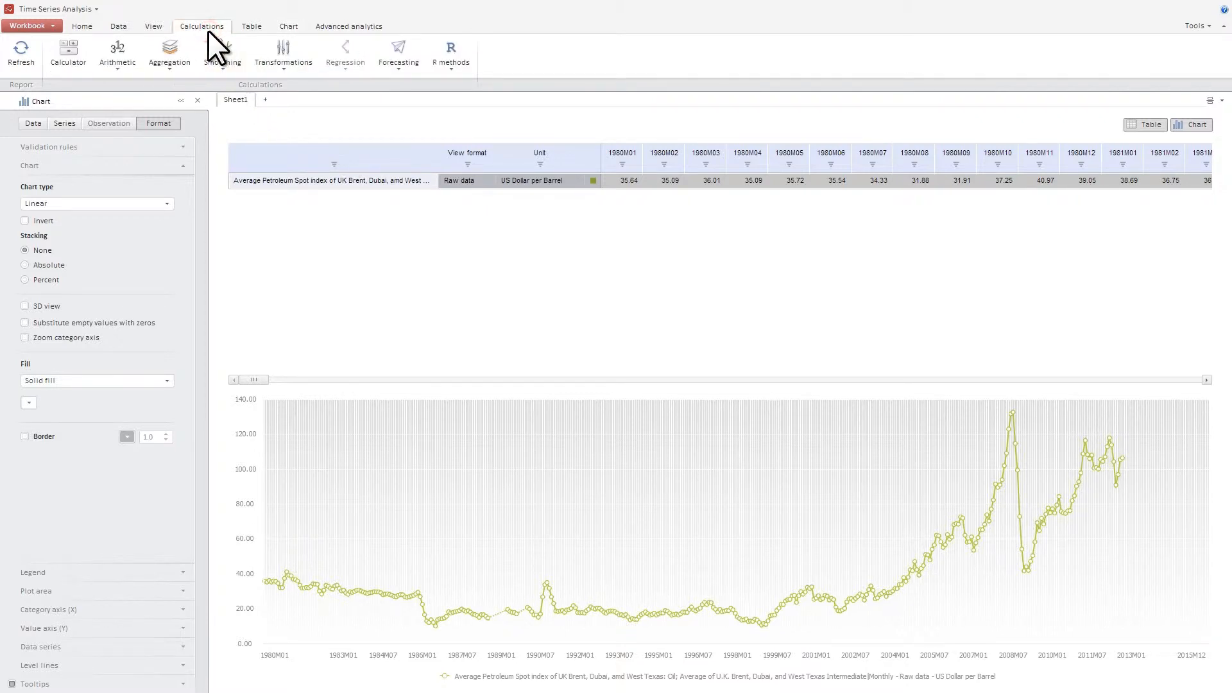
left_click(136, 68)
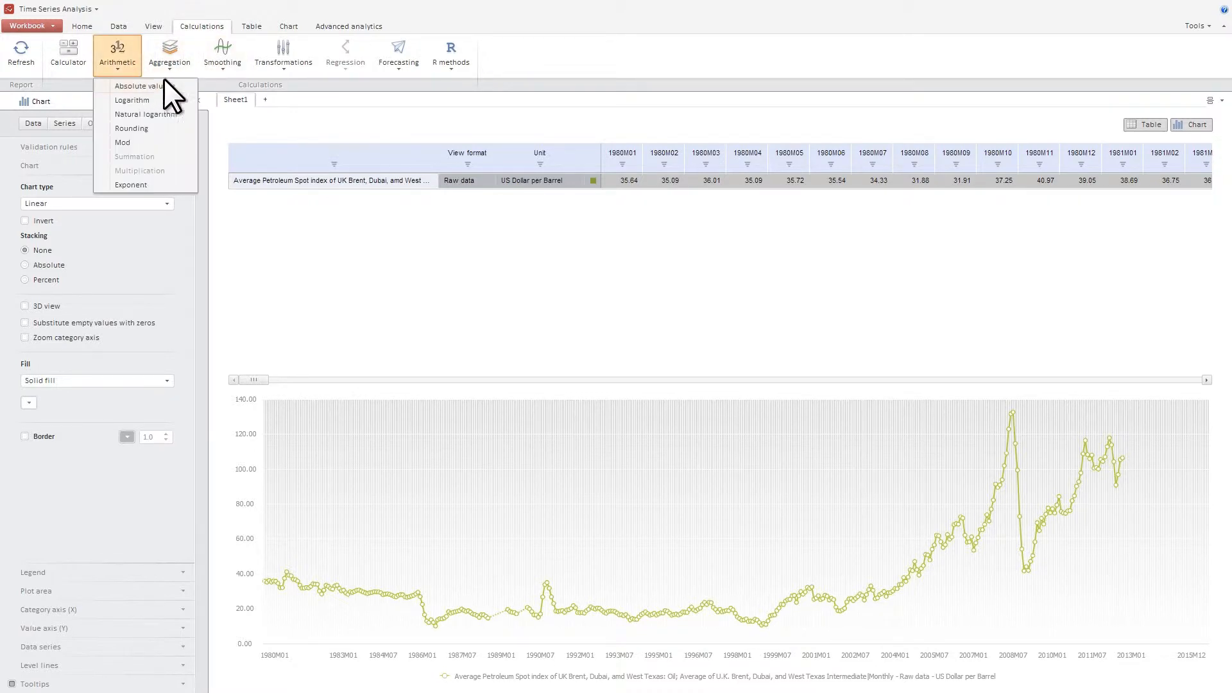
left_click(190, 69)
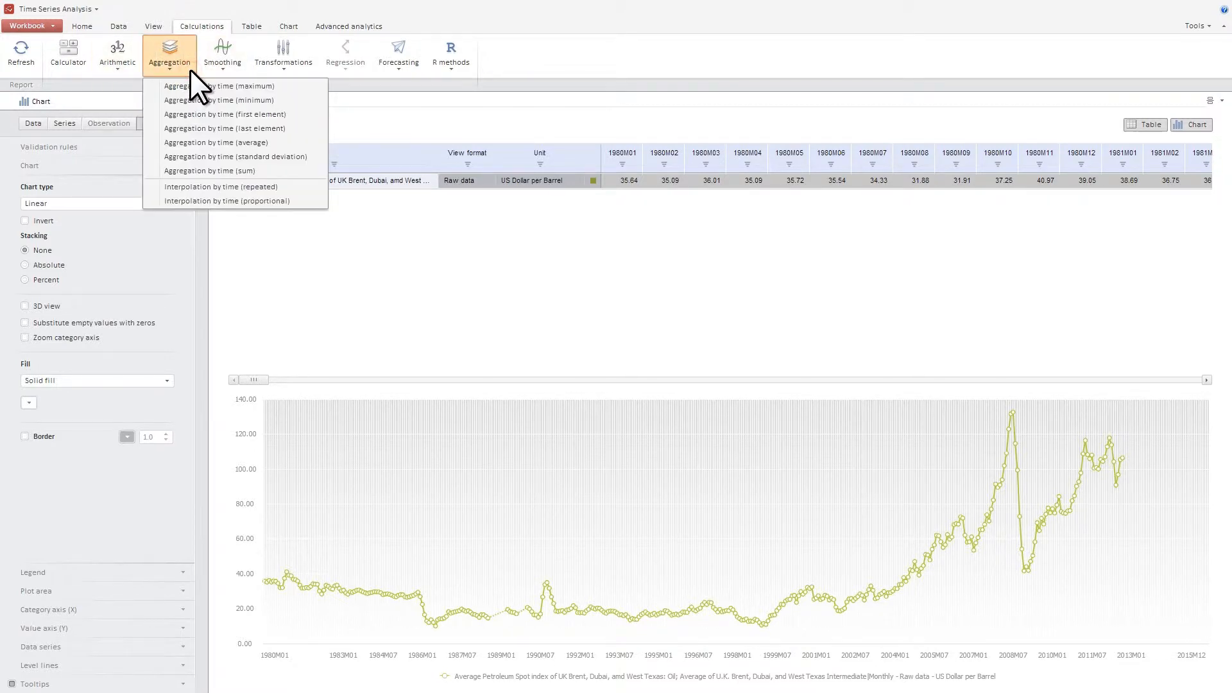
left_click(239, 56)
left_click(309, 49)
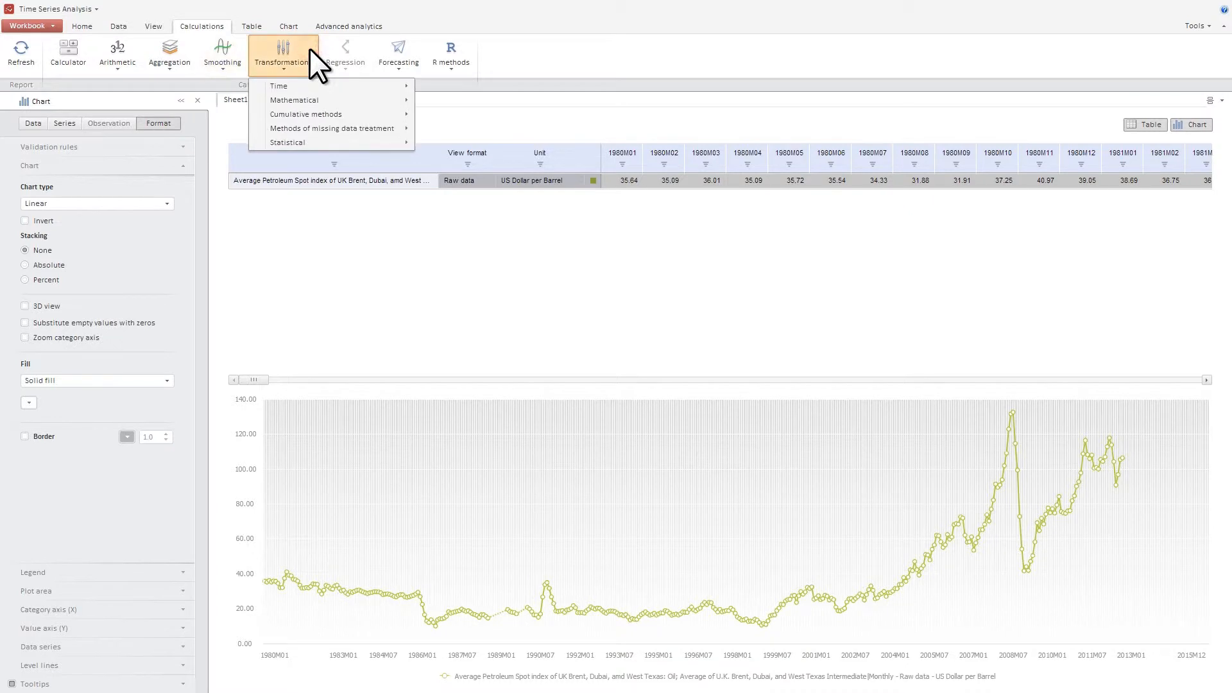
left_click(414, 67)
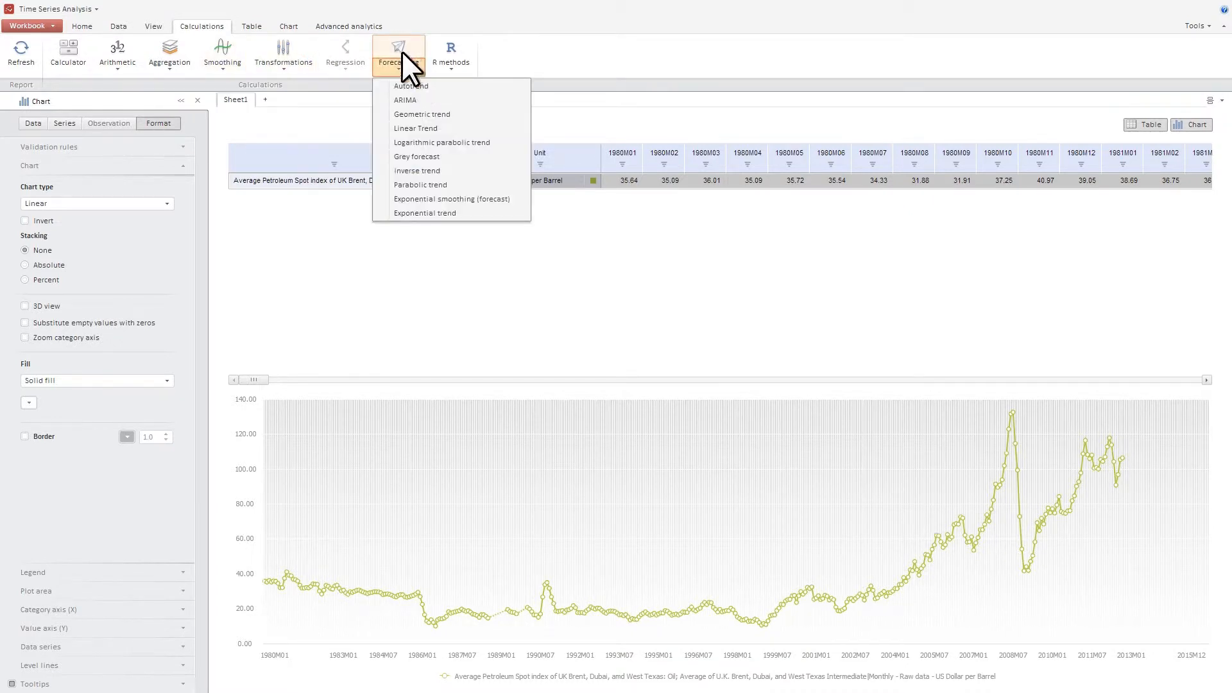
left_click(412, 68)
Step: Examine the rule types and importance options of a quick validation rule, and close it without applying
left_click(360, 27)
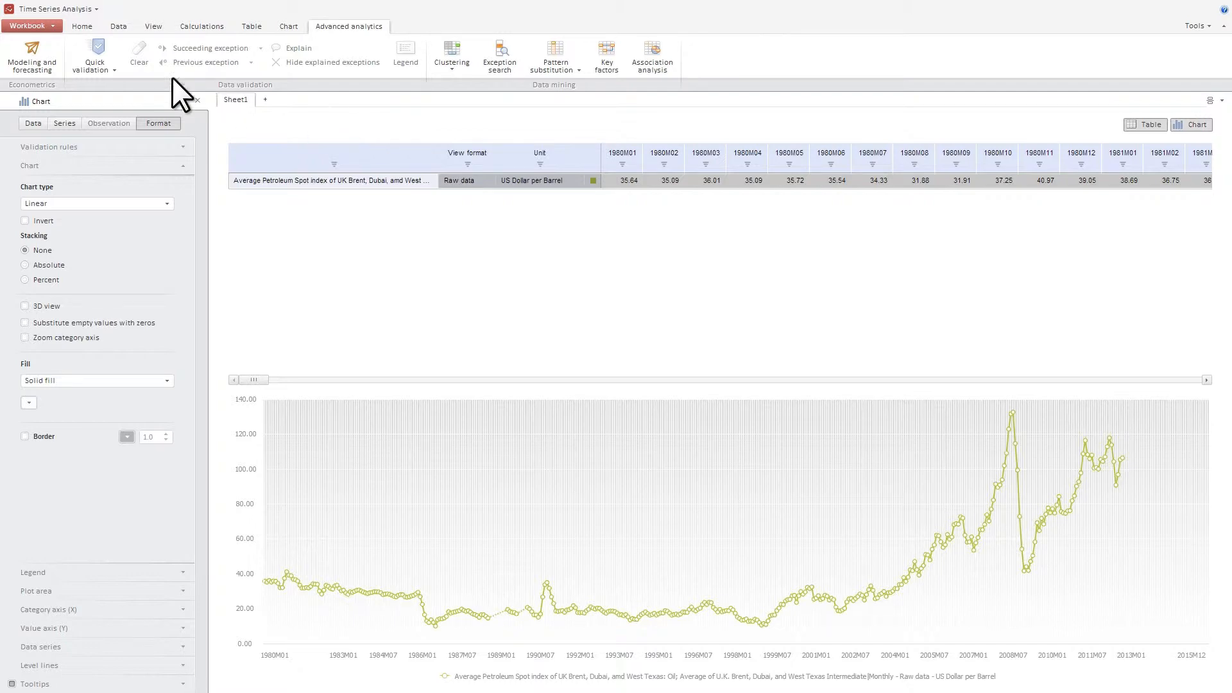
left_click(106, 48)
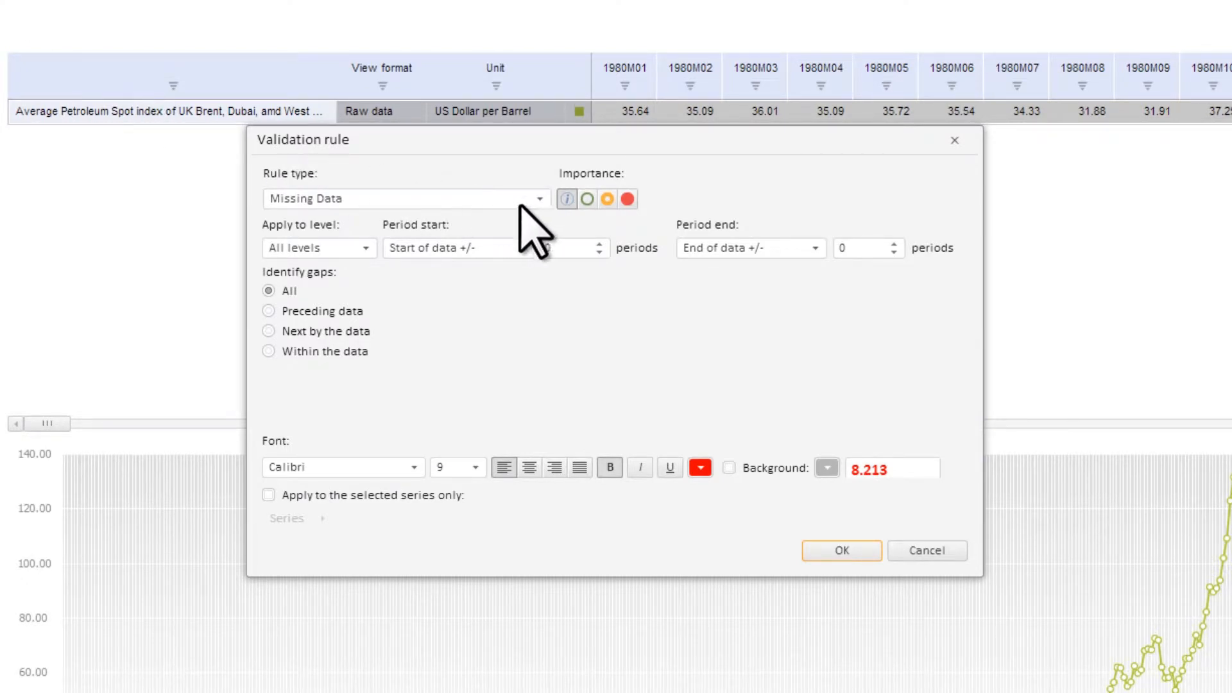
left_click(540, 199)
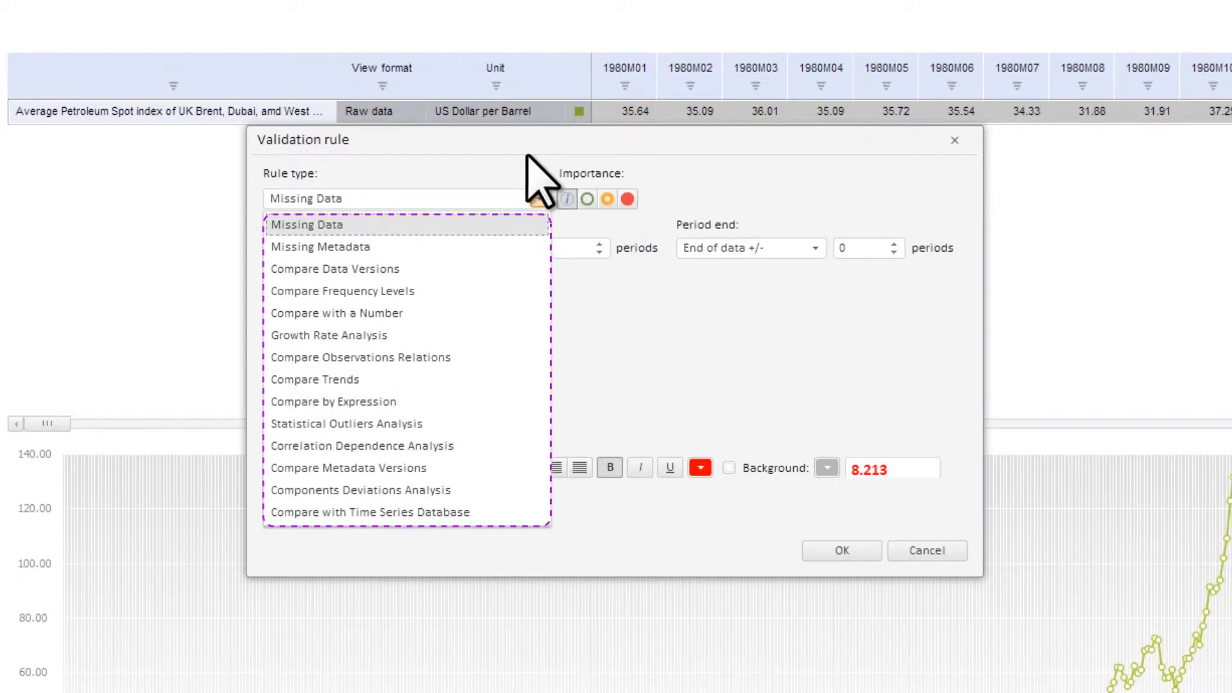
left_click(539, 199)
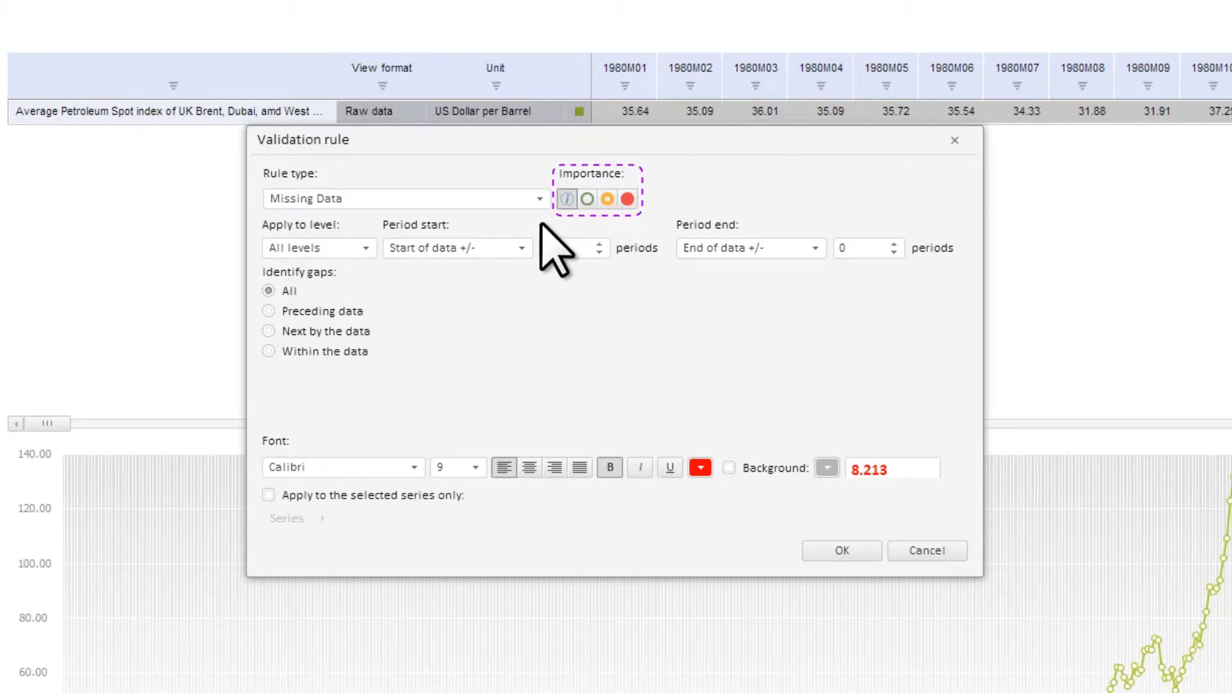
left_click(942, 550)
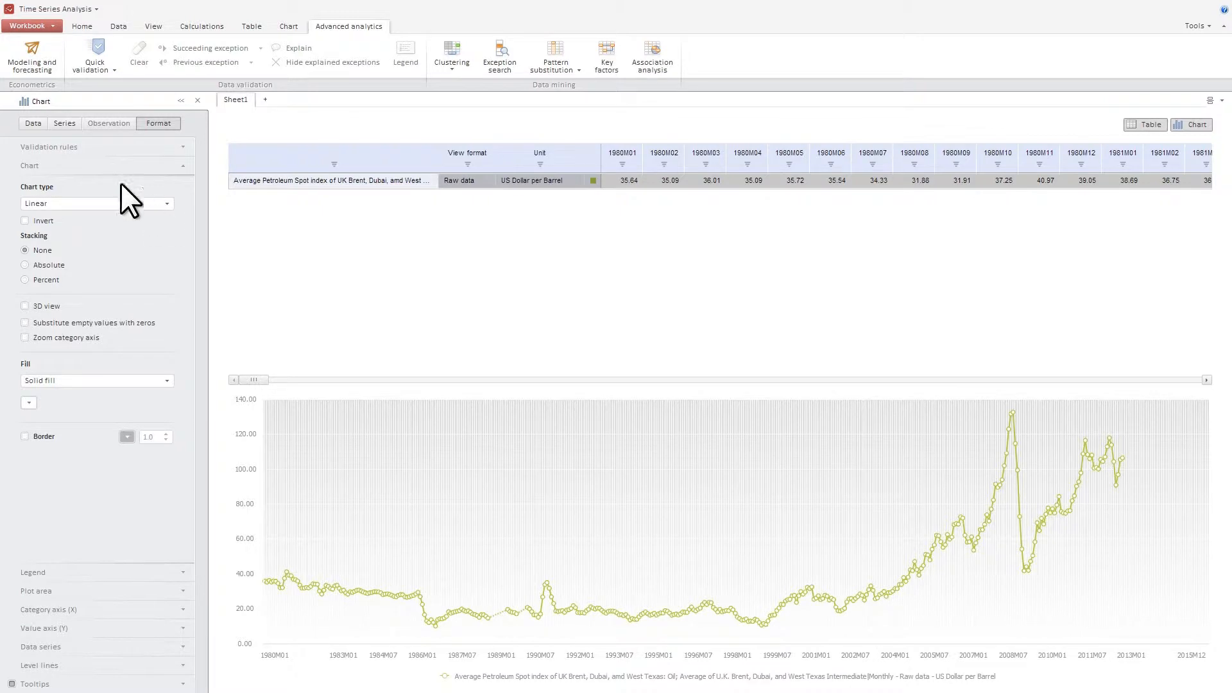
Step: Check which validation items can be created for the IMF Database, and hide the side panel
left_click(39, 124)
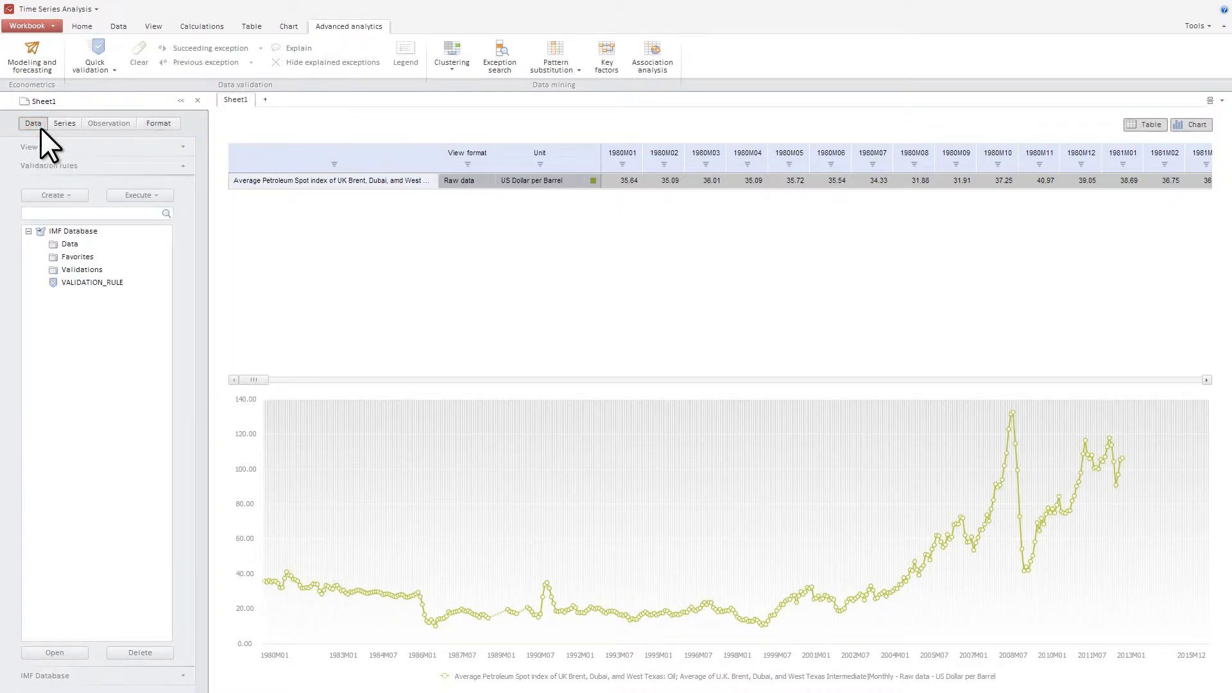
left_click(77, 195)
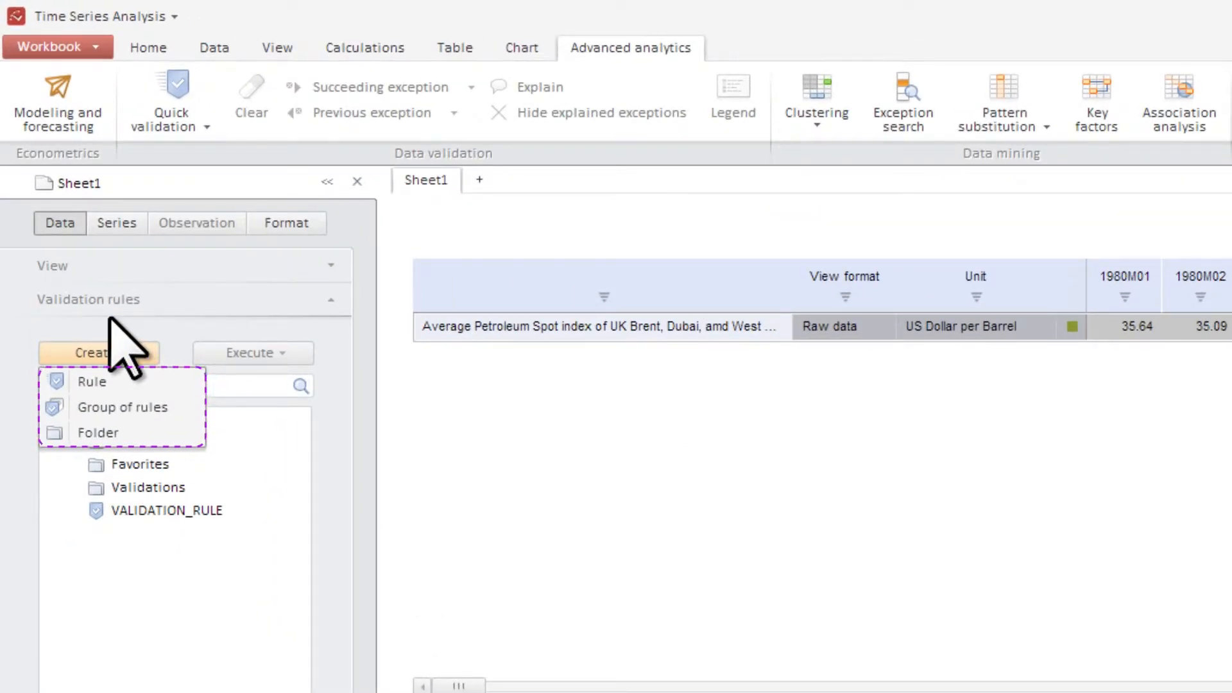
left_click(137, 352)
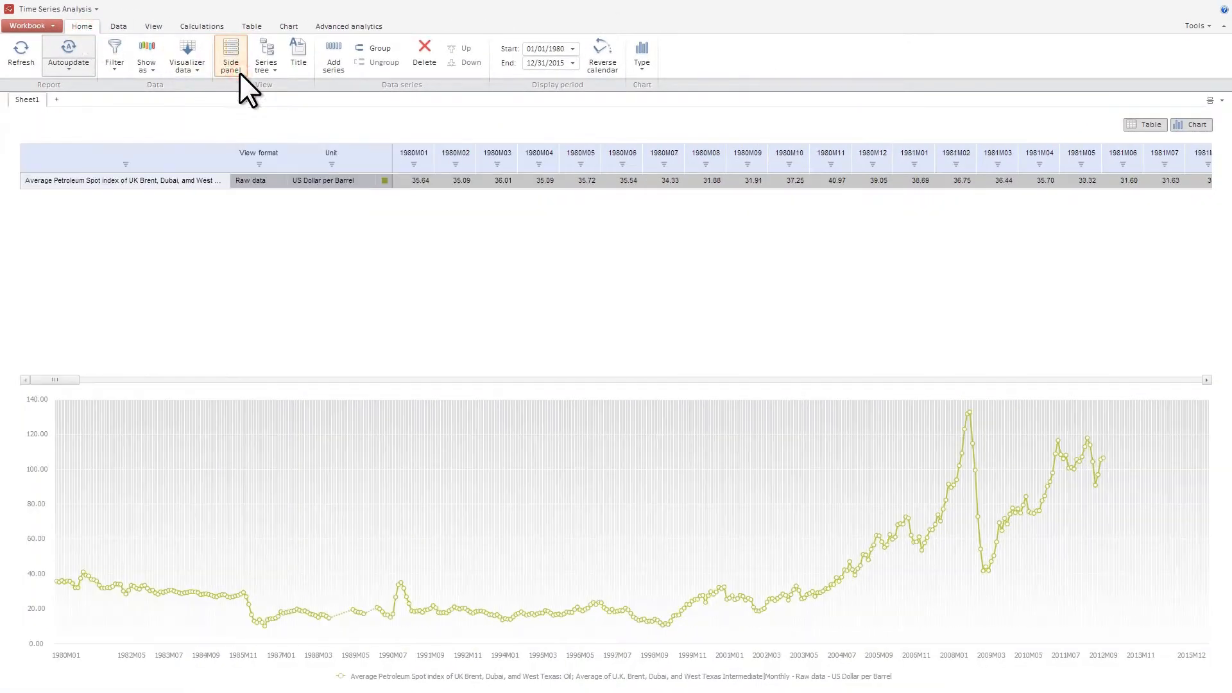
Step: Run a quick validation of the petroleum series for missing data and examine the flagged periods in 1988 and 1989
left_click(635, 54)
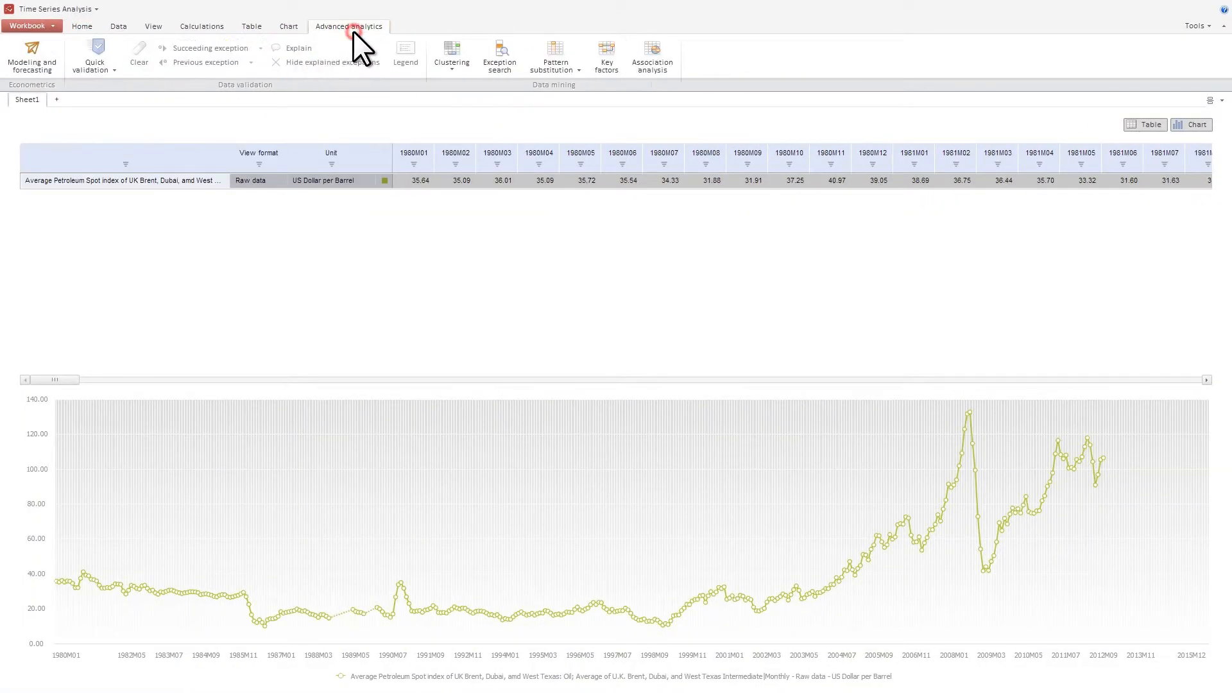
left_click(110, 68)
left_click(142, 85)
left_click_drag(61, 379, 338, 374)
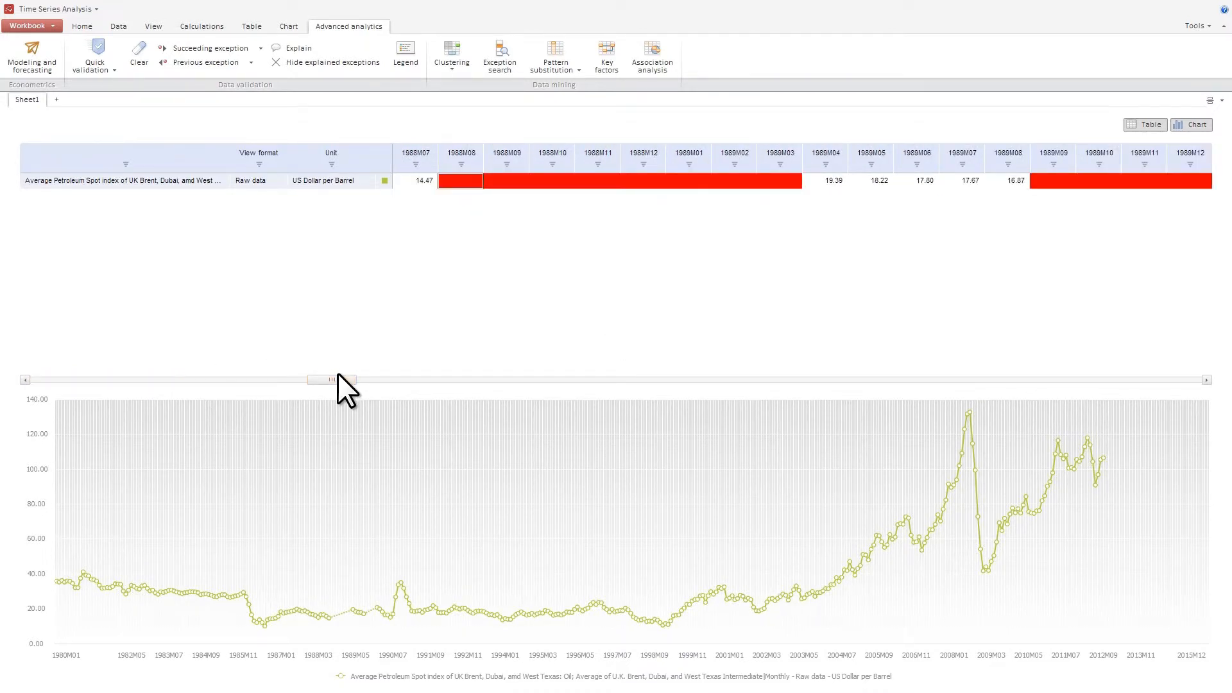
Step: Step forward through two succeeding validation exceptions and return to the first exception
left_click(224, 49)
left_click(225, 48)
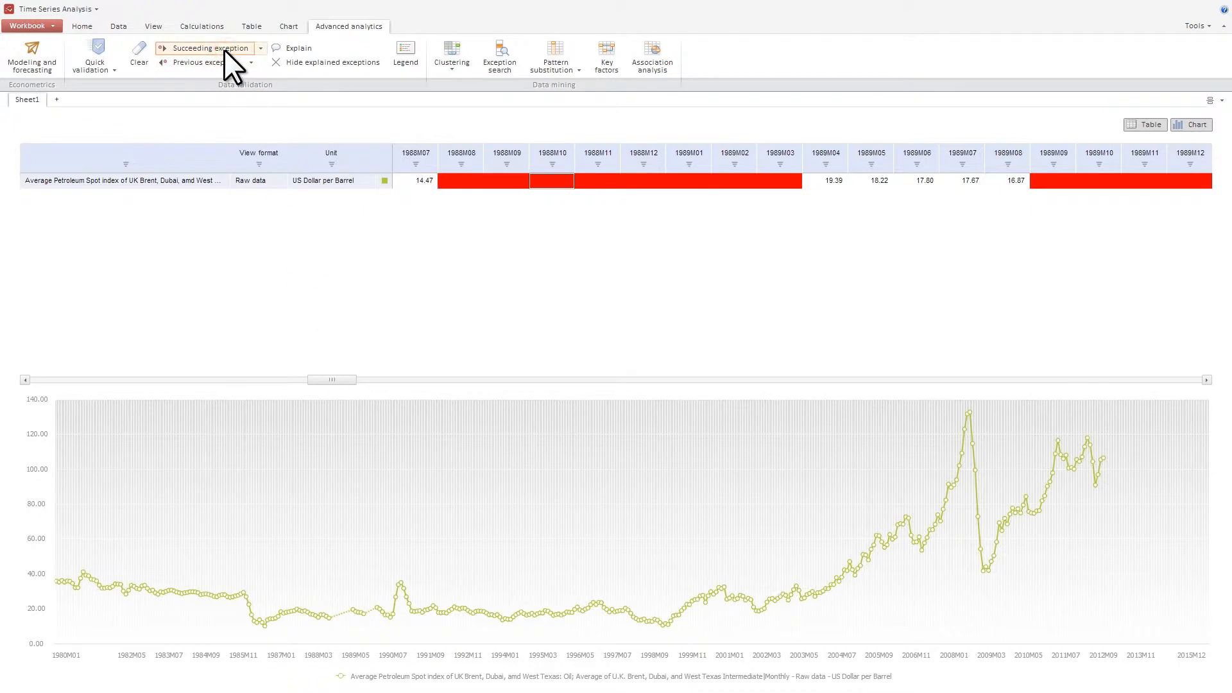
left_click(250, 63)
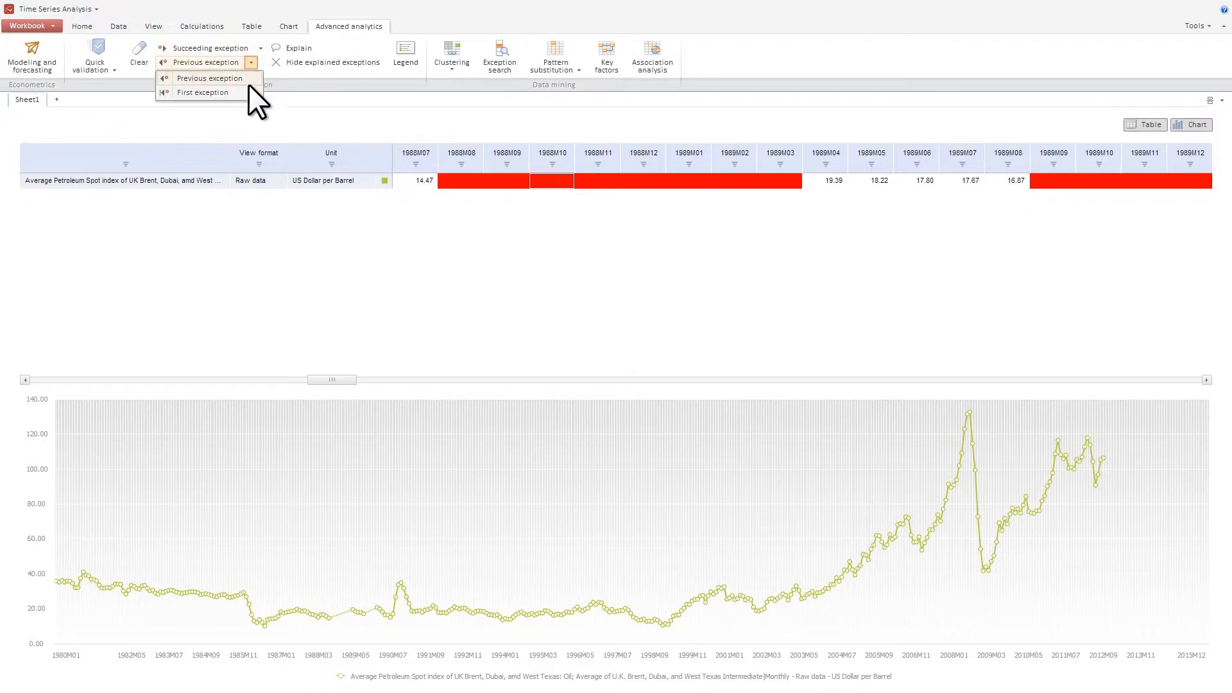
left_click(249, 95)
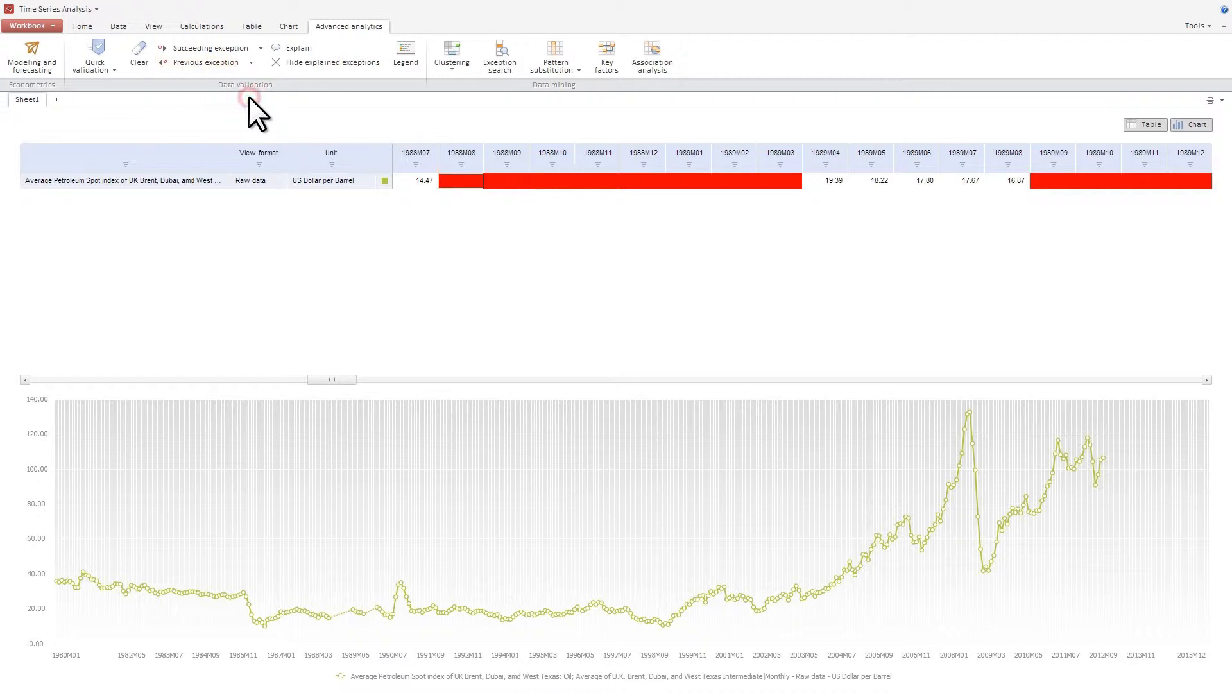
Step: Explain the 1988M08 exception with the comment "No data" and go back to the first exception
left_click(308, 49)
left_click(657, 329)
type("No data")
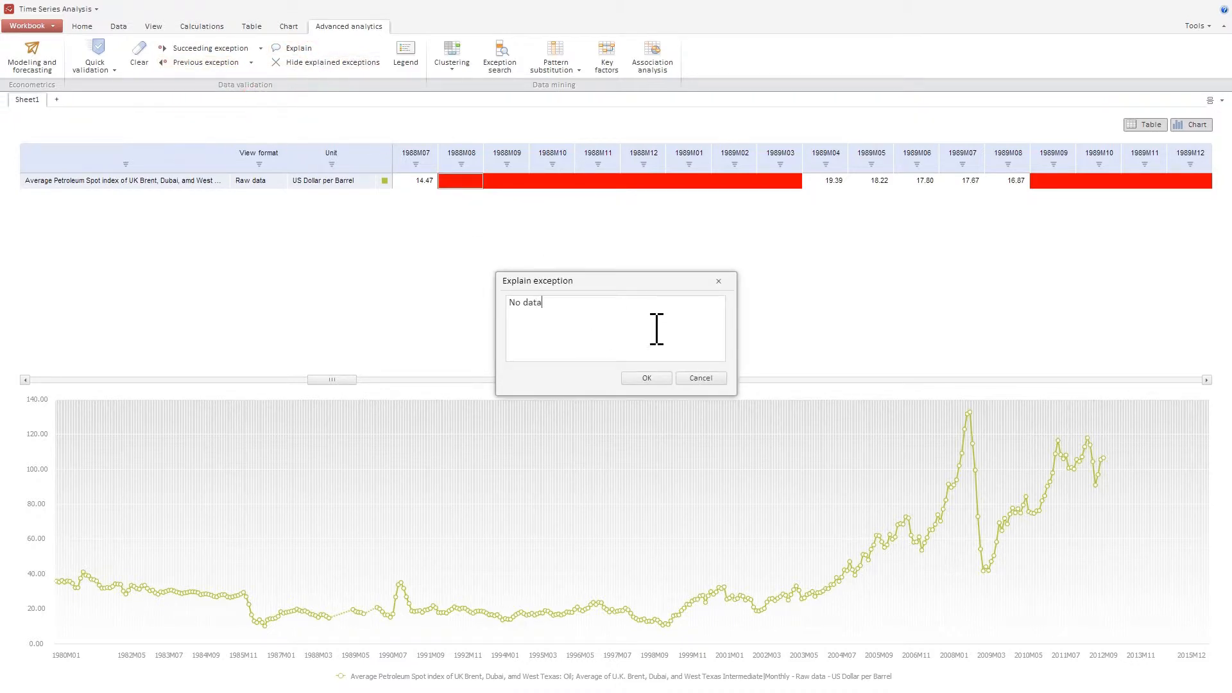
left_click(658, 377)
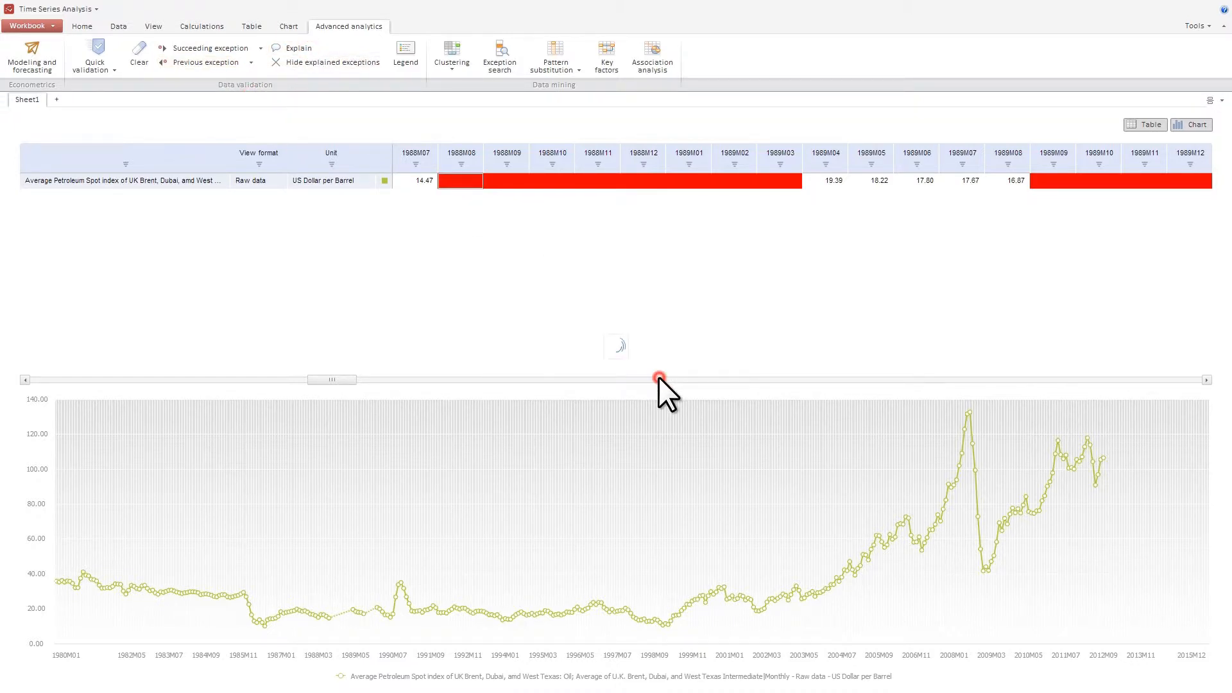
left_click(253, 61)
left_click(232, 90)
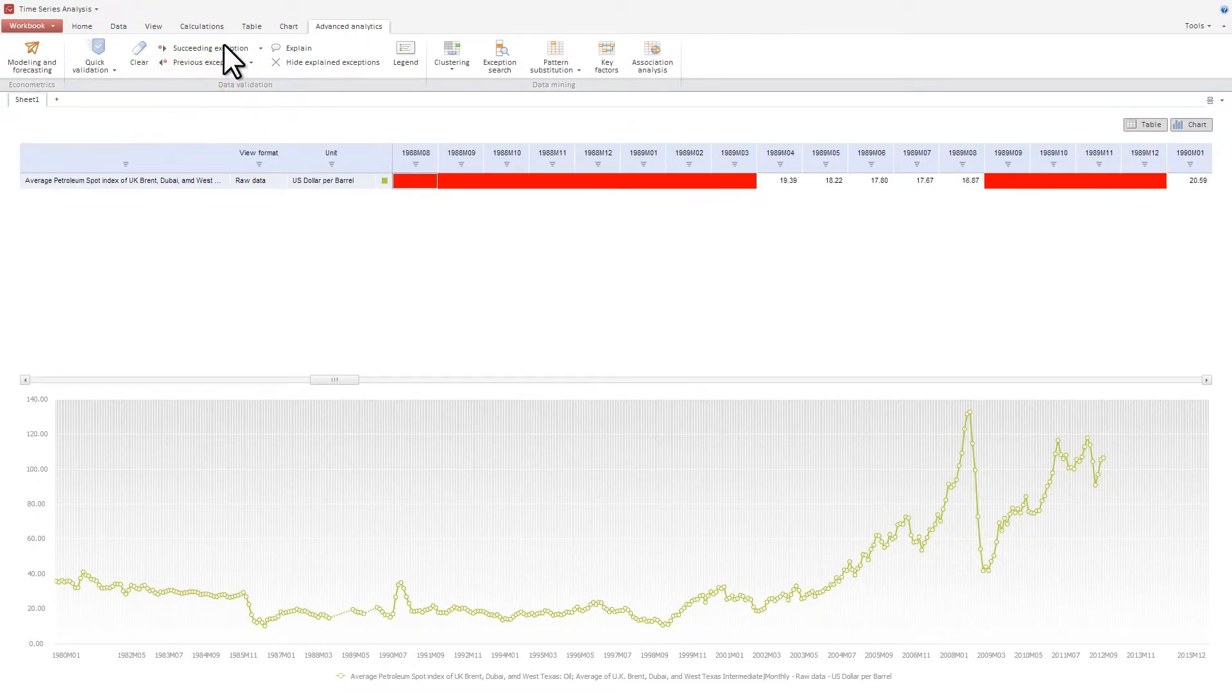
Step: Fill the petroleum series' missing data using the geometric interpolation method
left_click(214, 30)
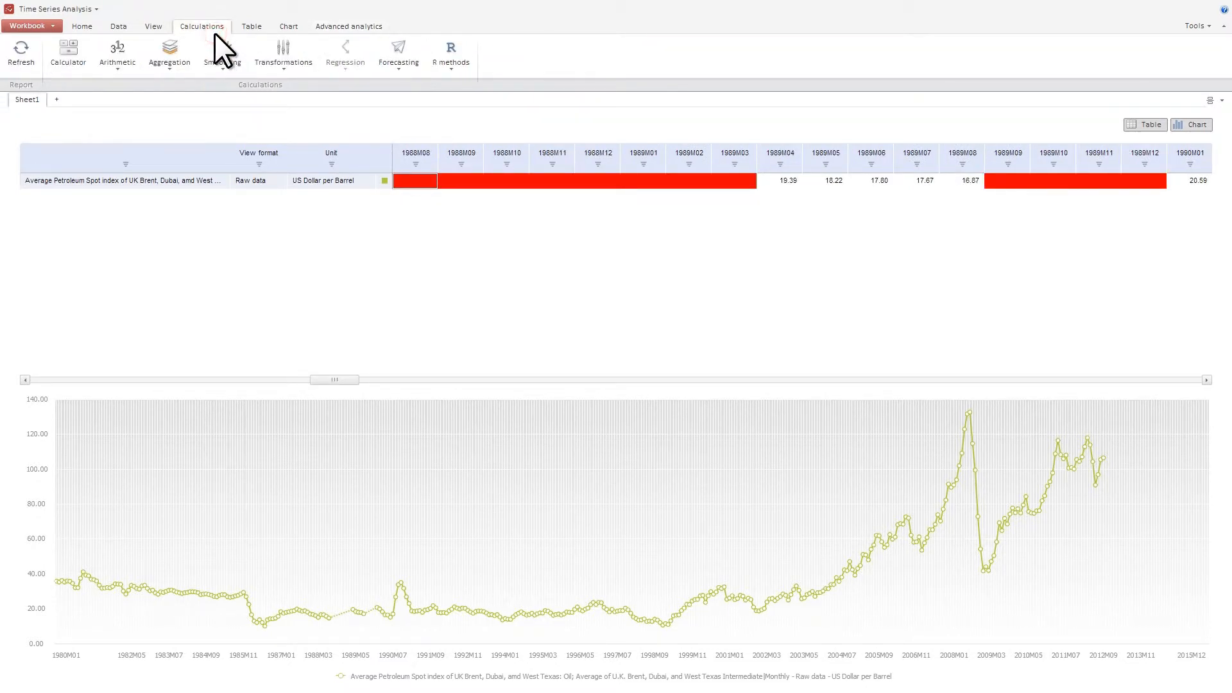
left_click(308, 70)
mouse_move(361, 132)
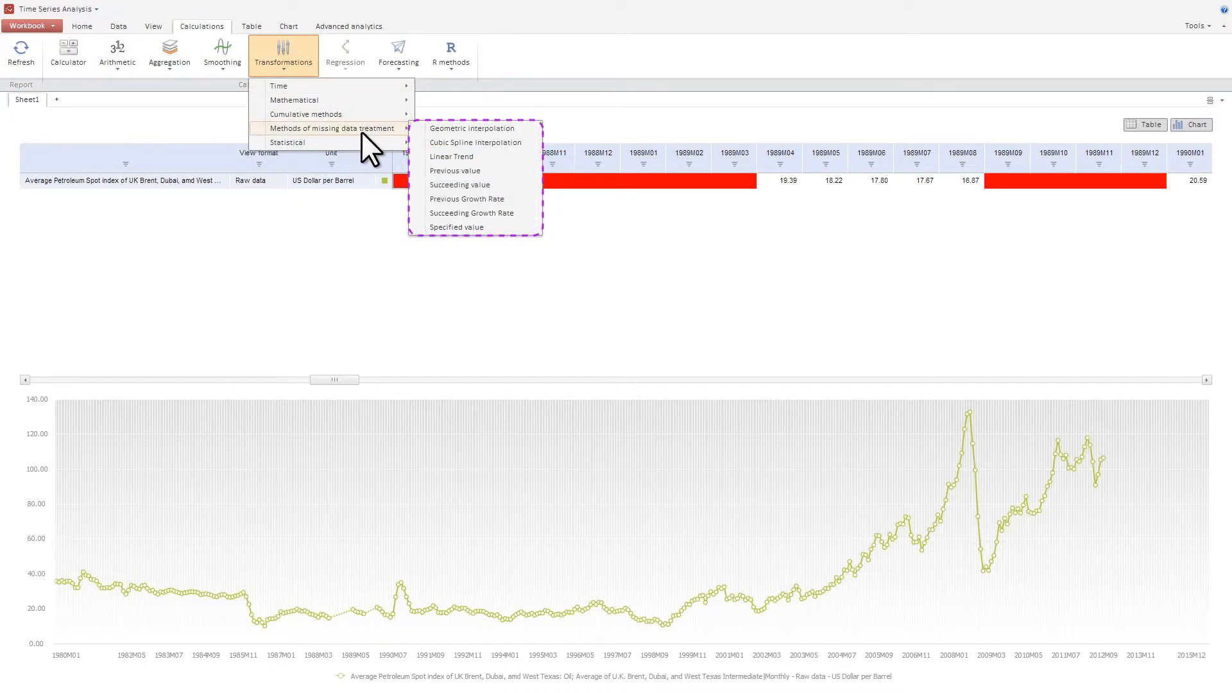
left_click(502, 131)
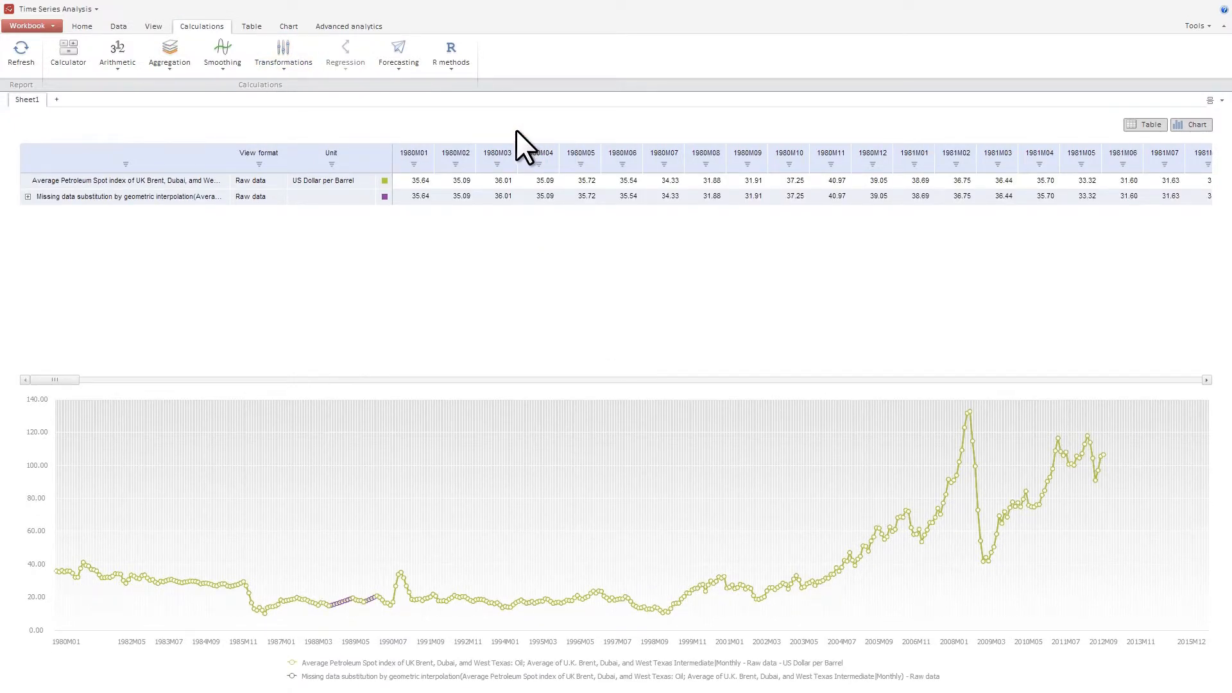
Step: Expand the interpolated series to compare its filled 1989 values with the source series, and collapse it again
left_click(28, 196)
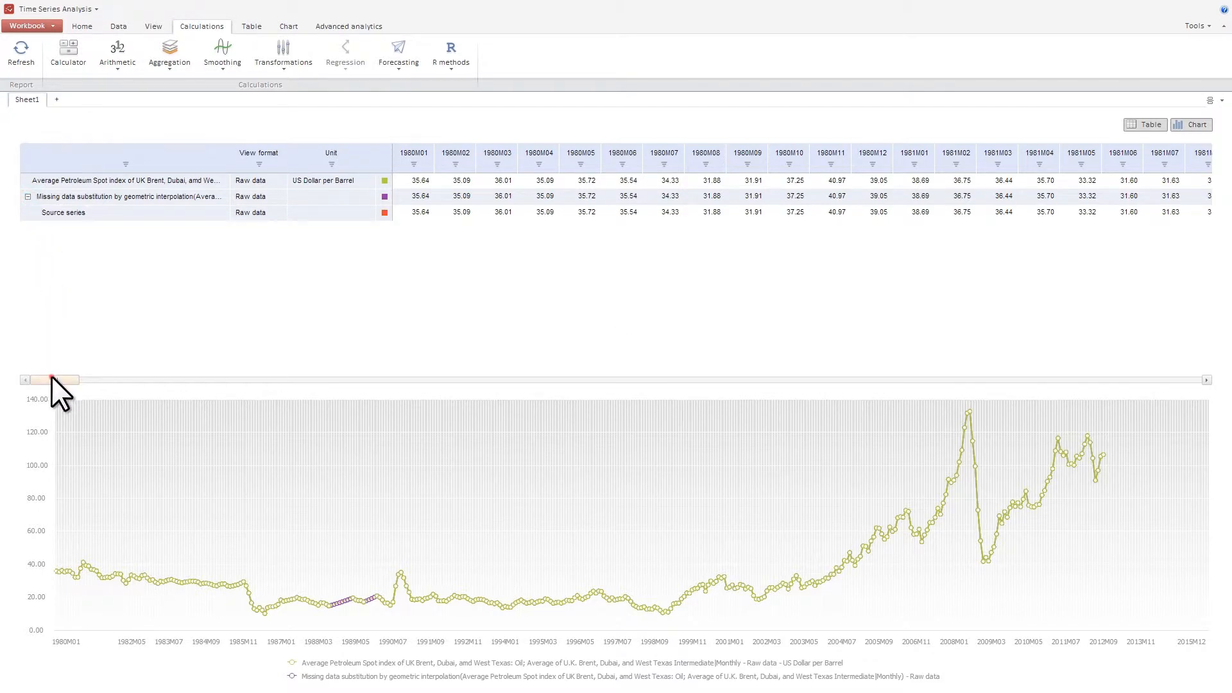
left_click_drag(52, 376, 356, 367)
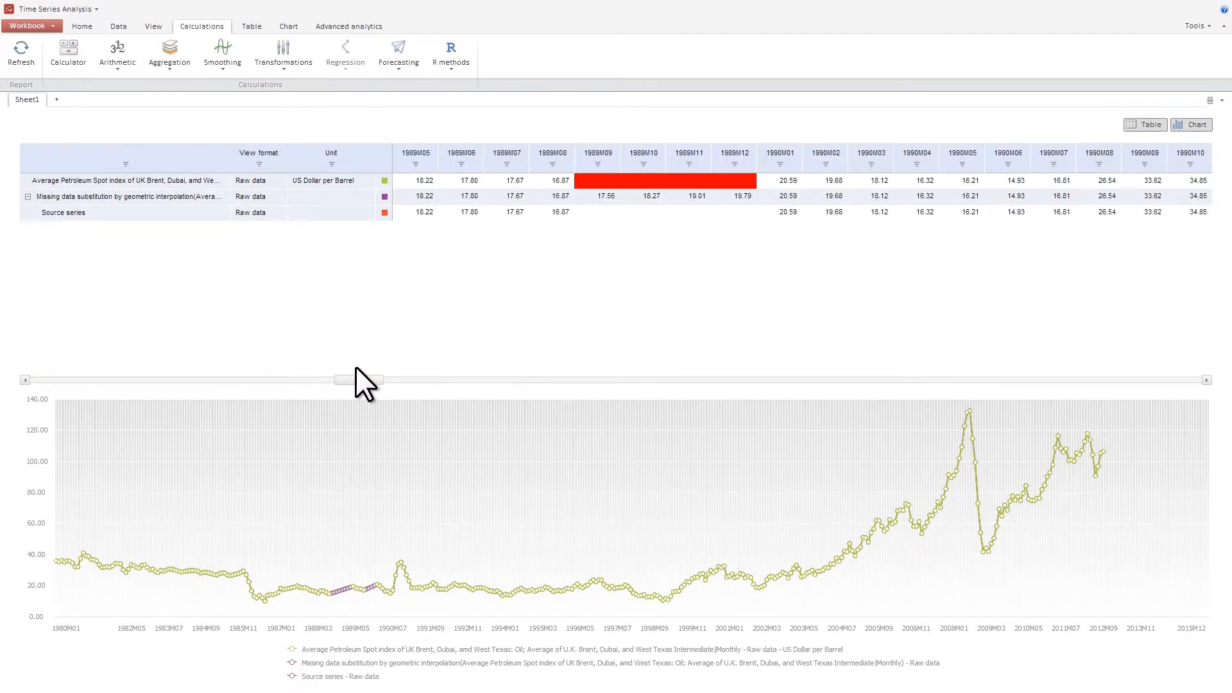
left_click(26, 196)
Step: Forecast the geometrically interpolated series with the Exponential smoothing (forecast) method
left_click(98, 198)
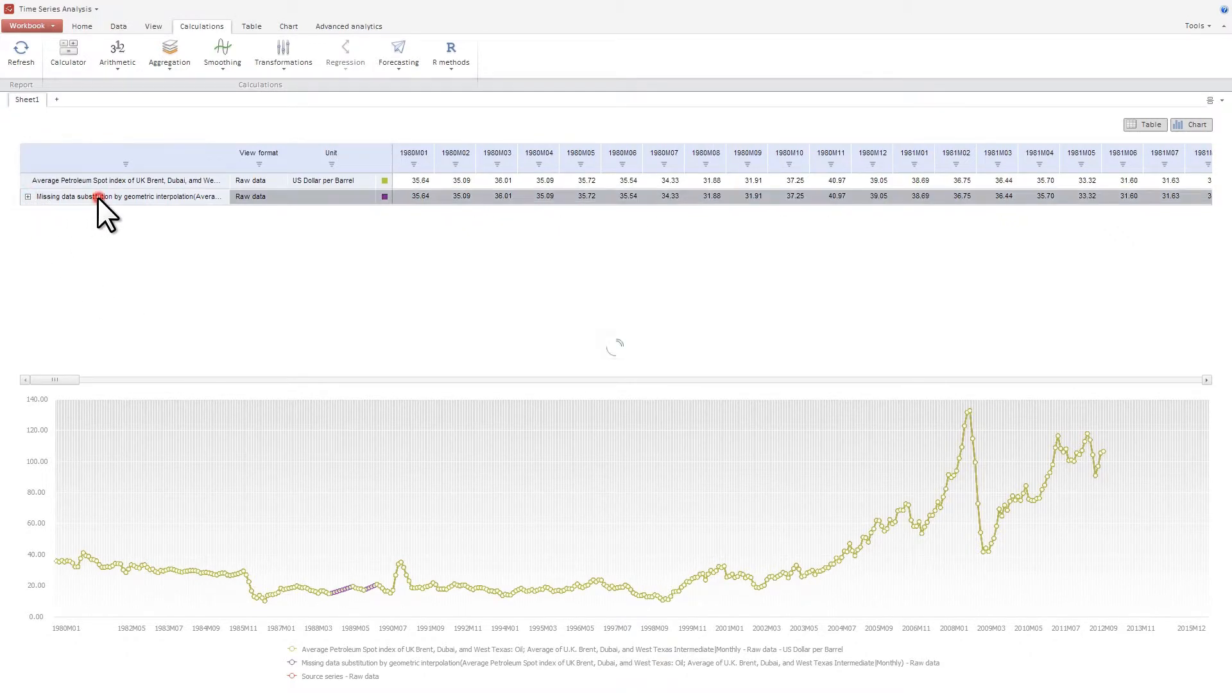
left_click(408, 69)
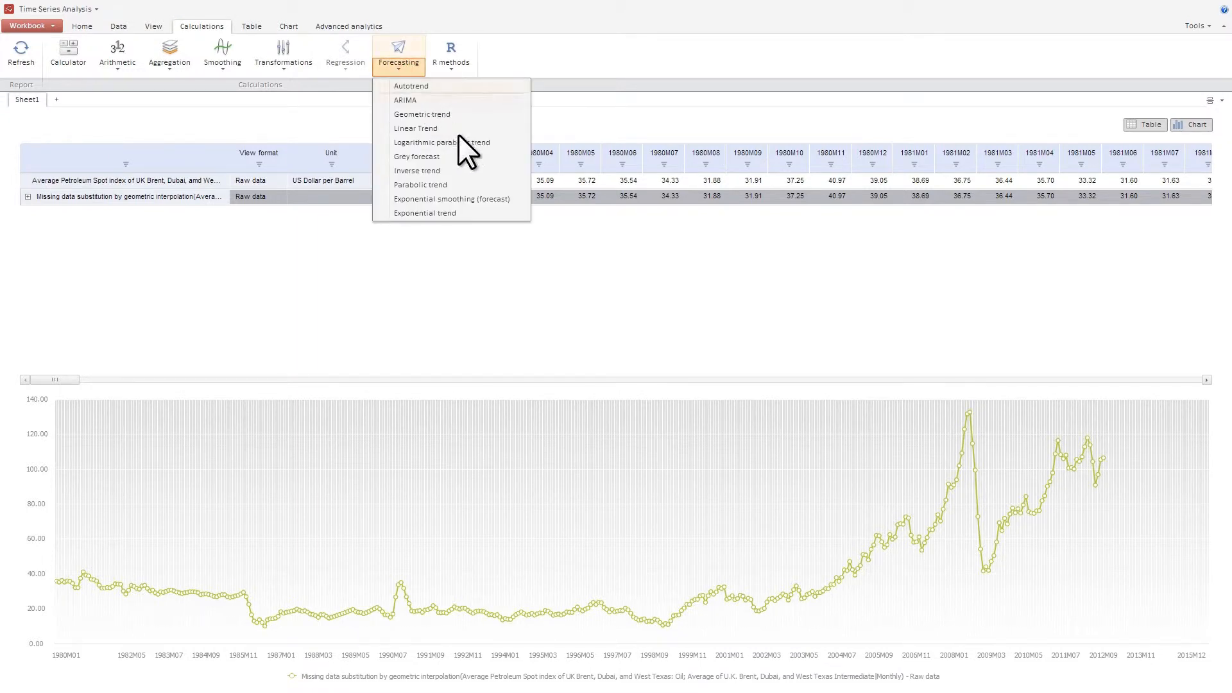
left_click(511, 201)
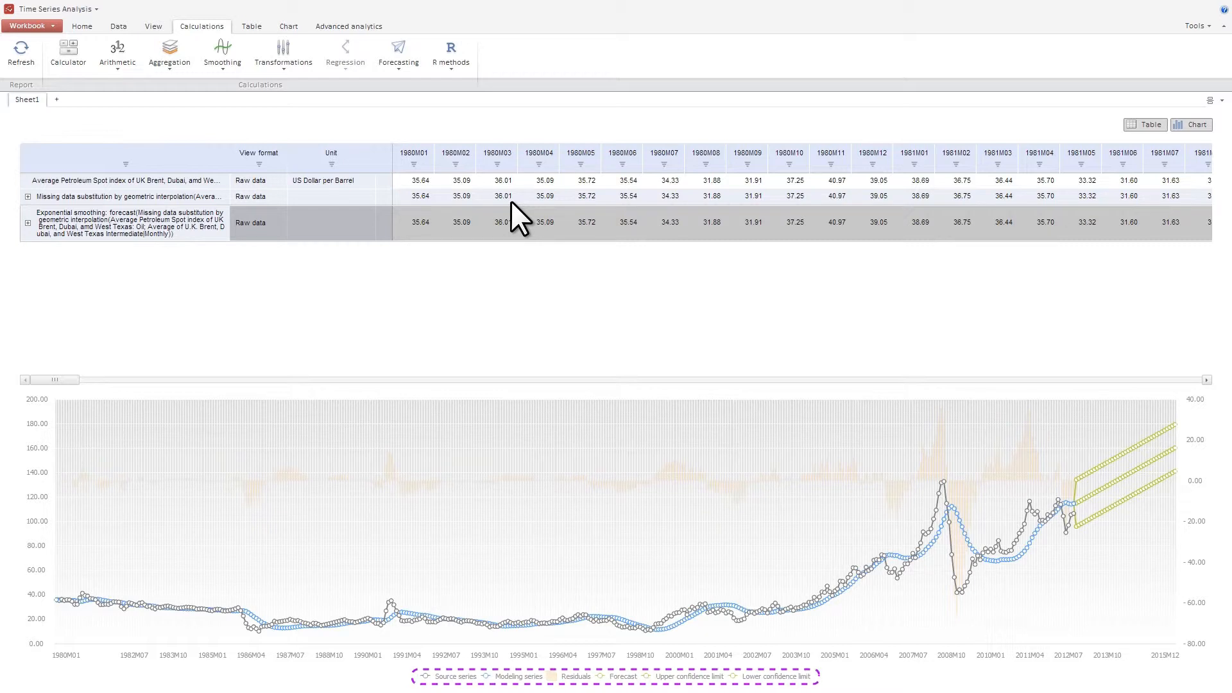
Step: Set the exponential smoothing forecast series' calculation end to the specific date December 2016
left_click(85, 27)
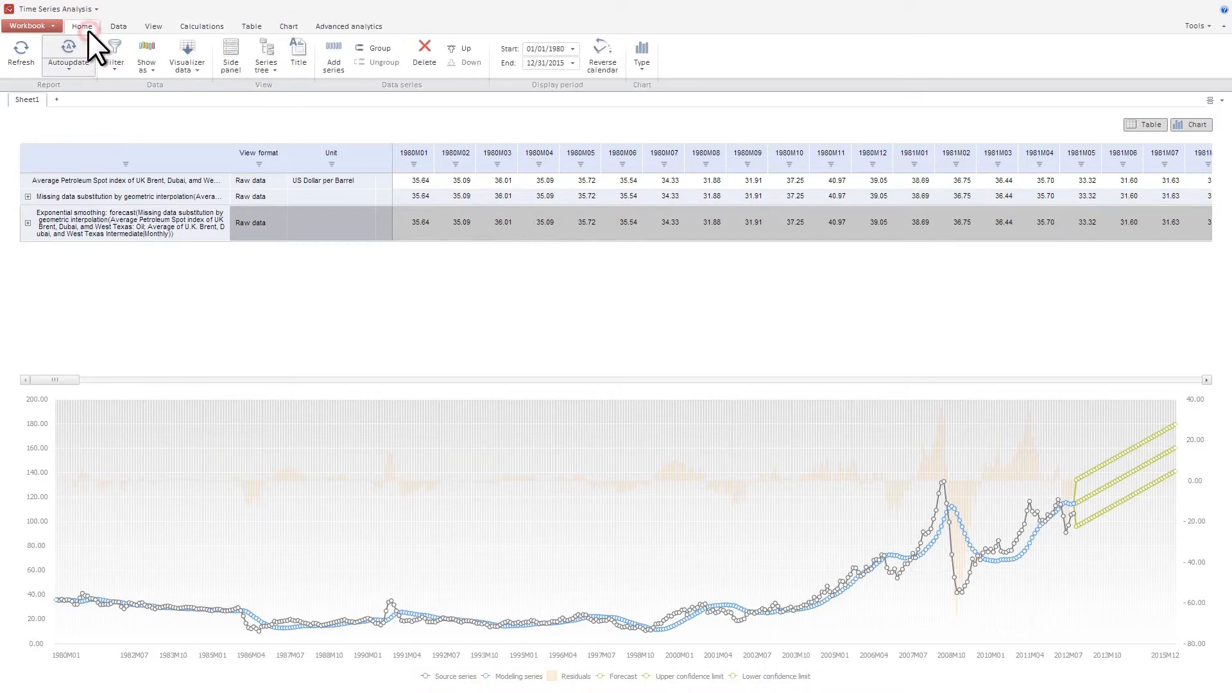
left_click(241, 72)
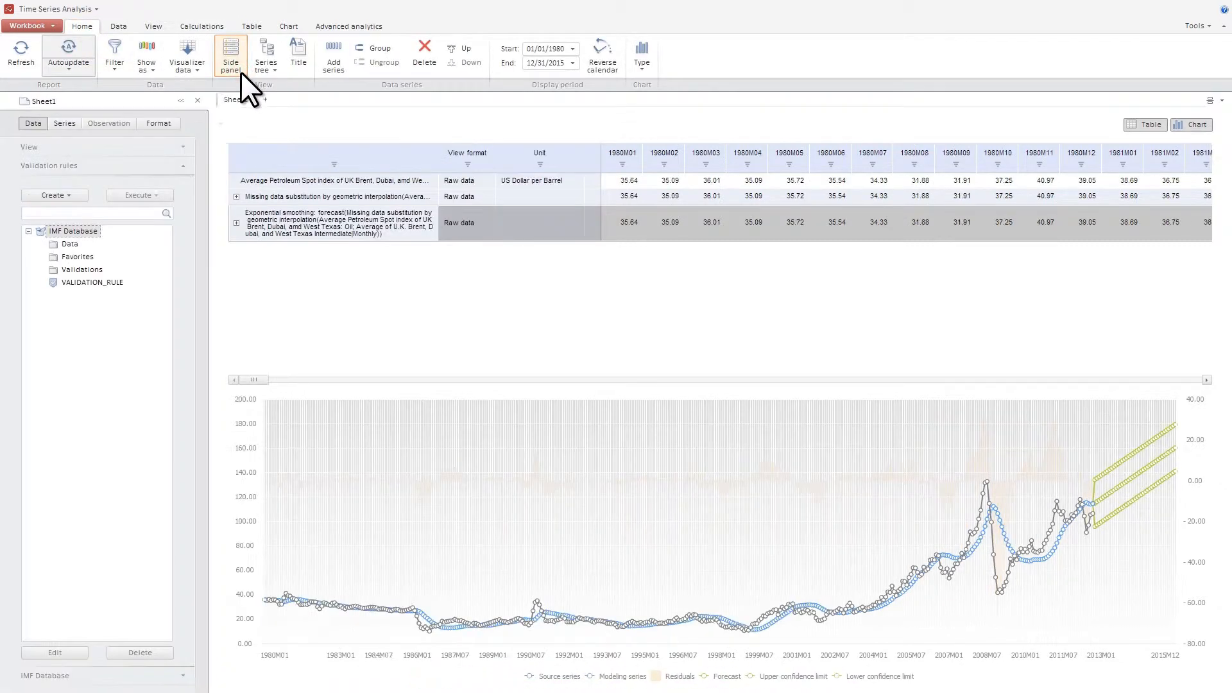
left_click(66, 123)
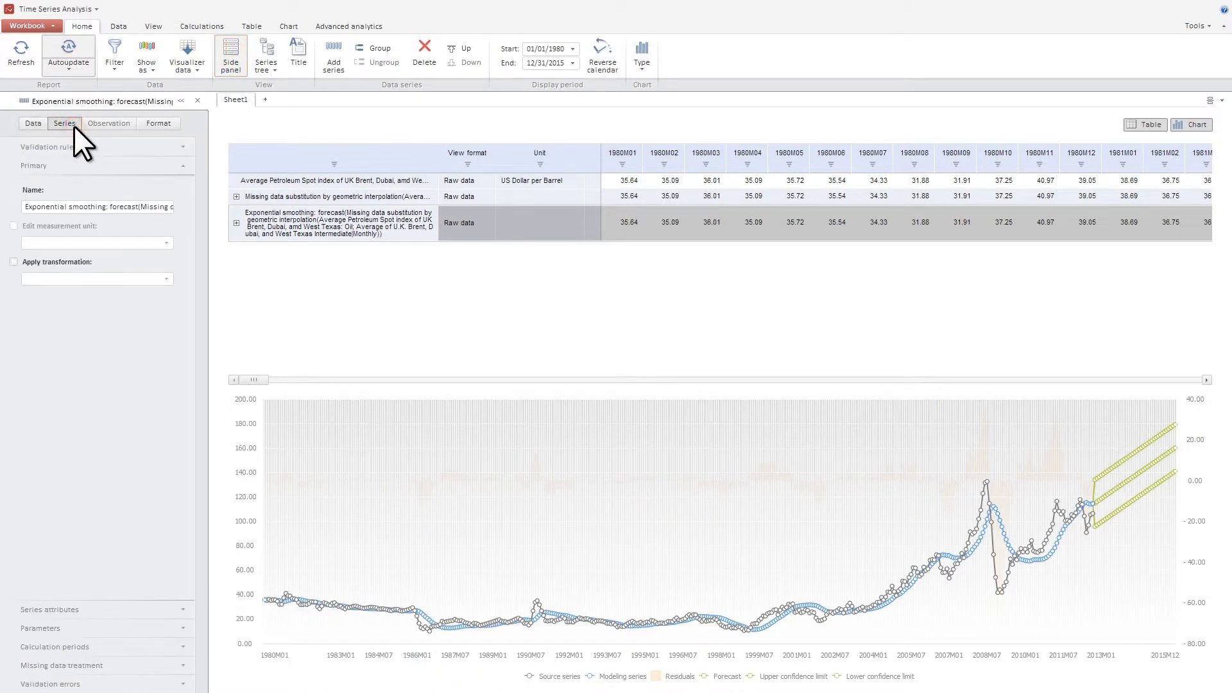
left_click(149, 646)
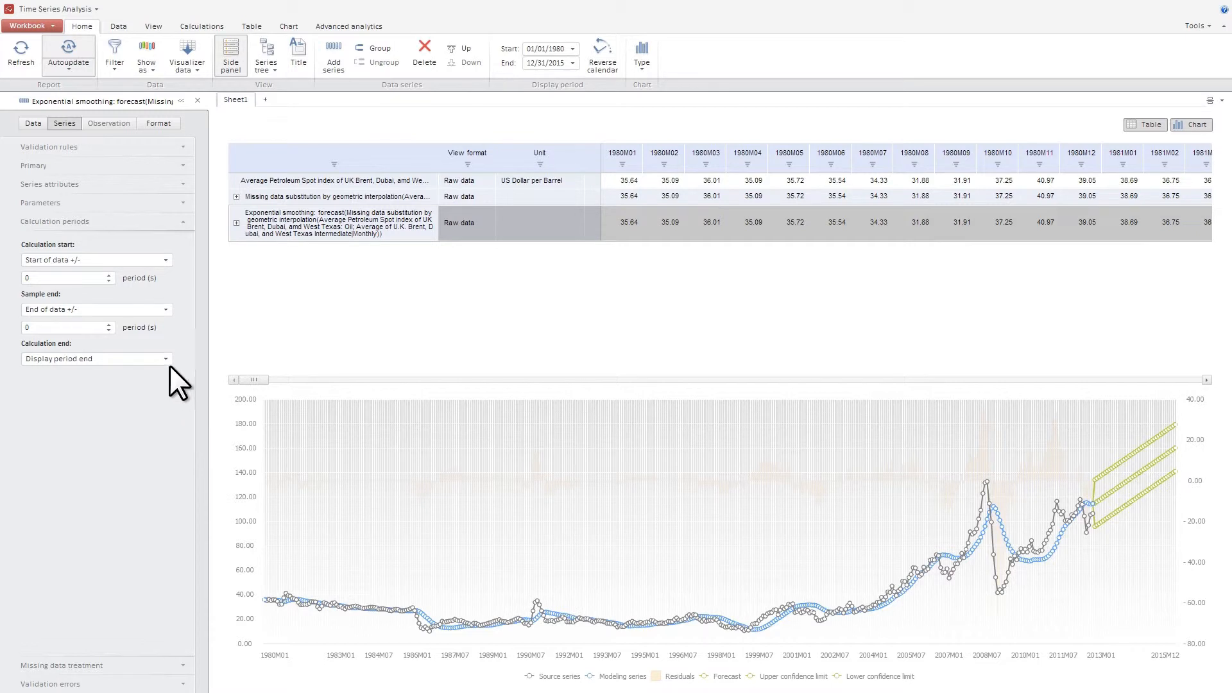
left_click(166, 359)
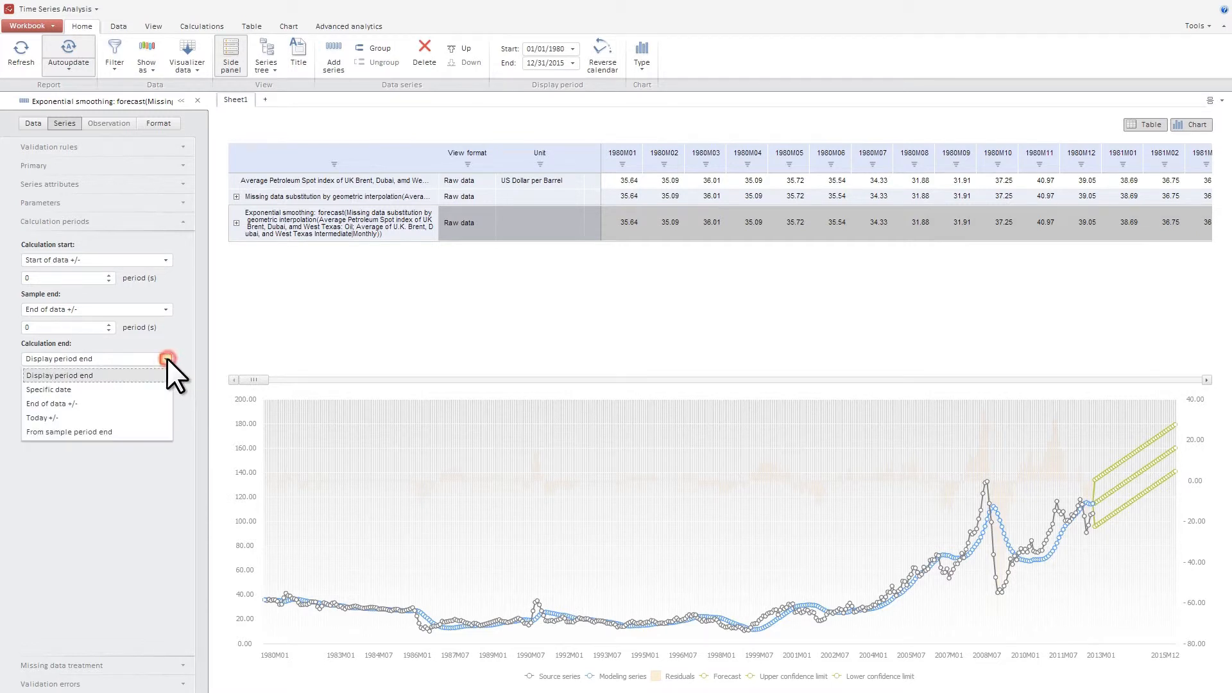
left_click(147, 389)
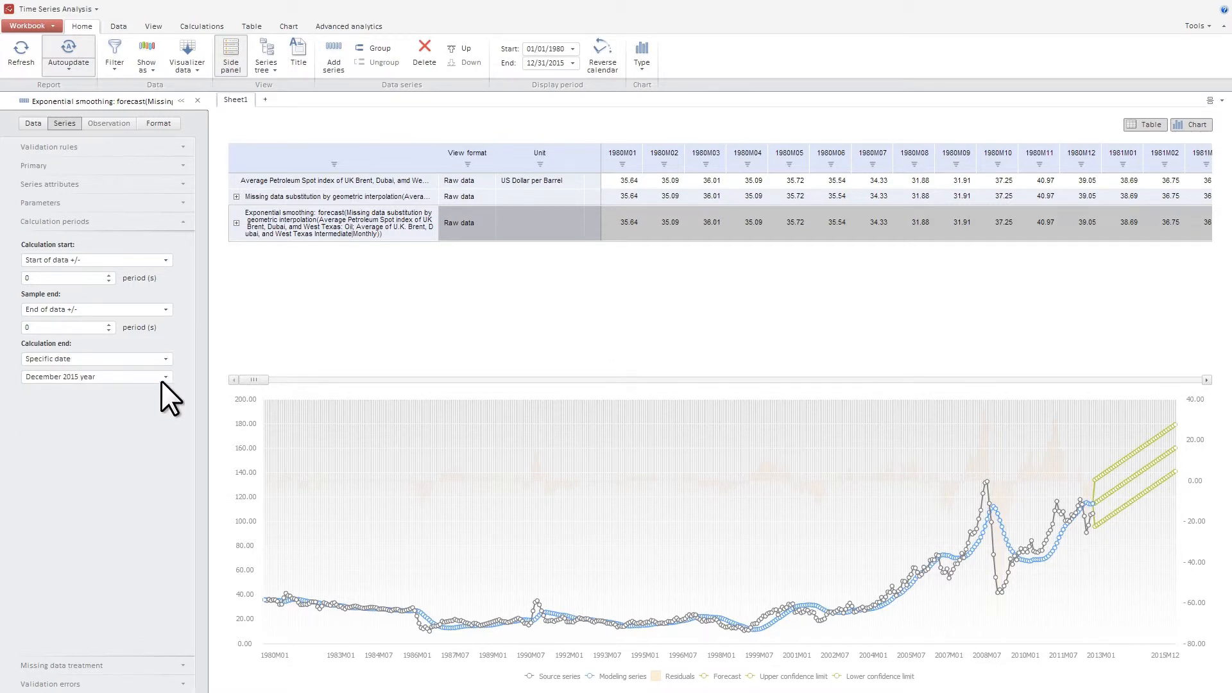
left_click(165, 376)
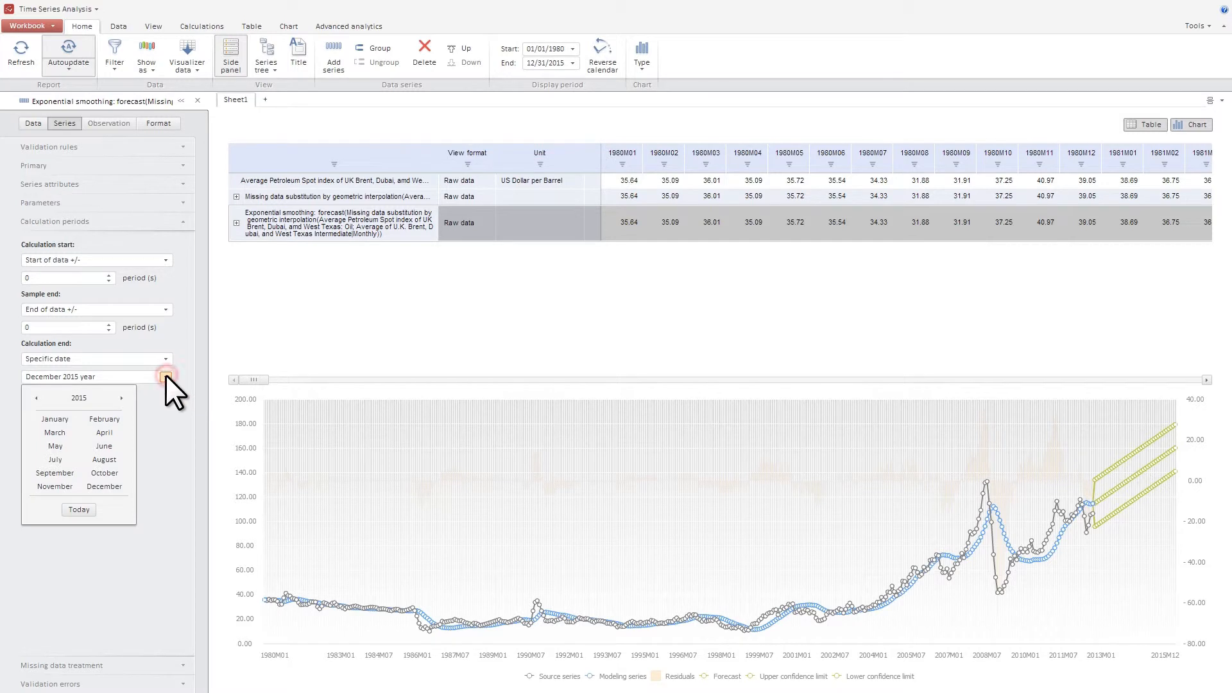
left_click(121, 398)
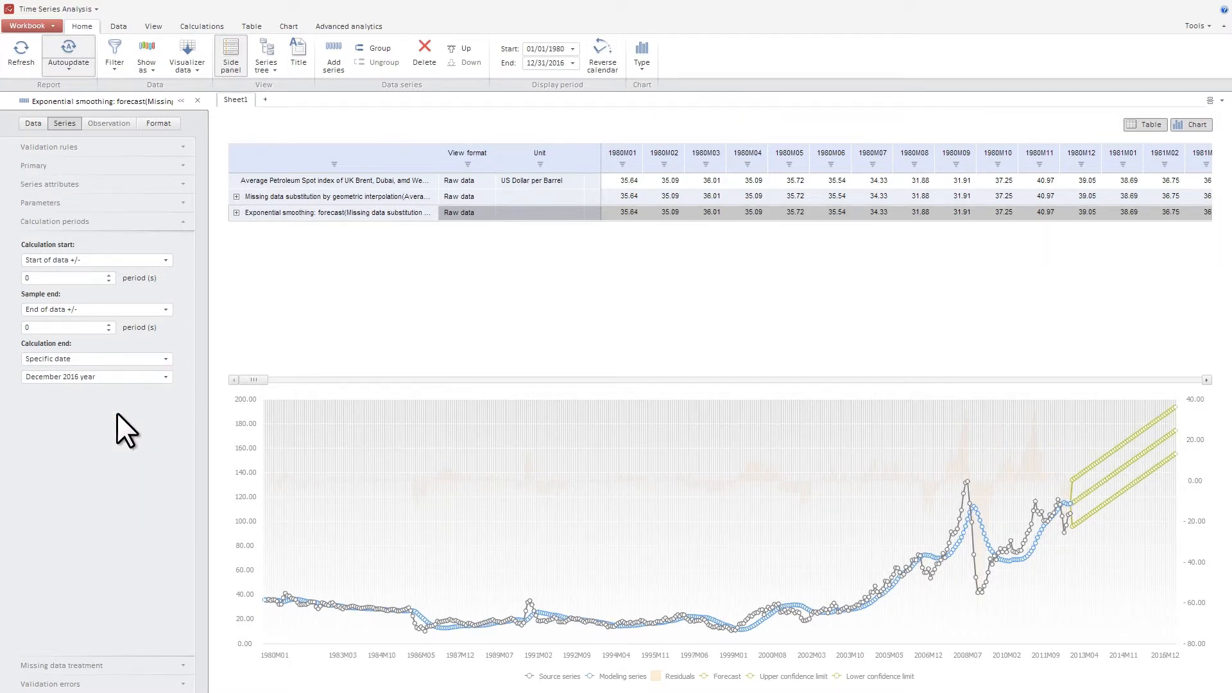
Step: Set the exponential smoothing forecast's Alpha parameter to 0.50
left_click(154, 203)
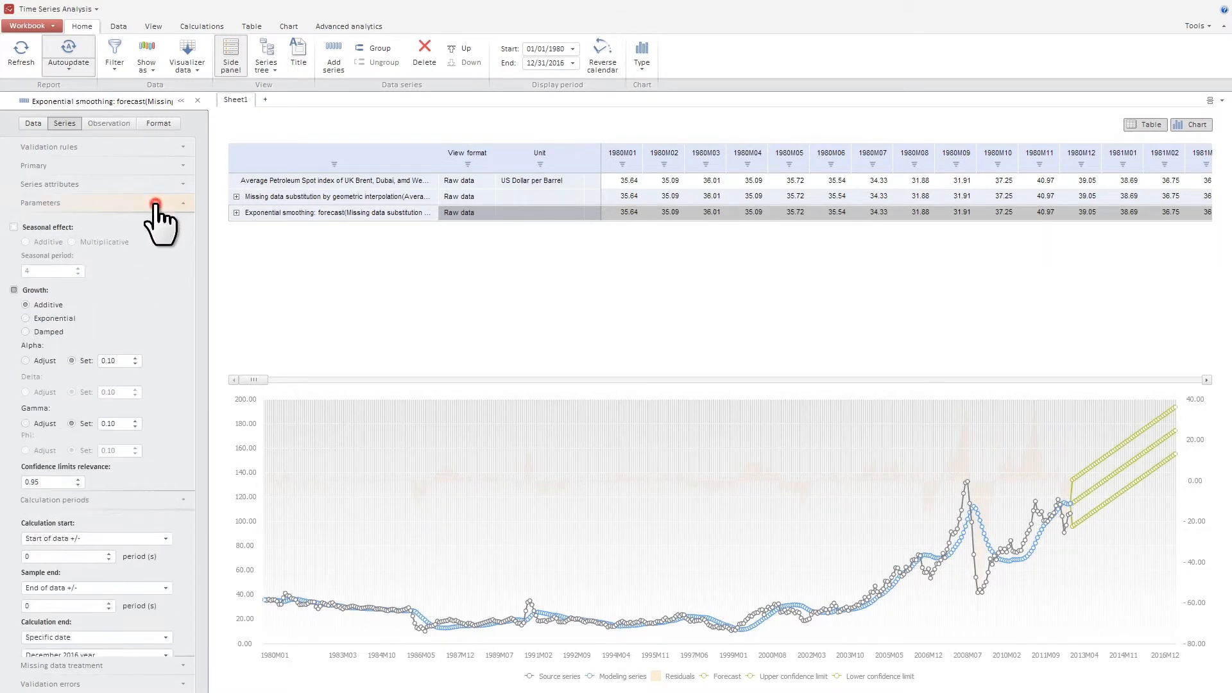
left_click(123, 360)
type("5")
key("Return")
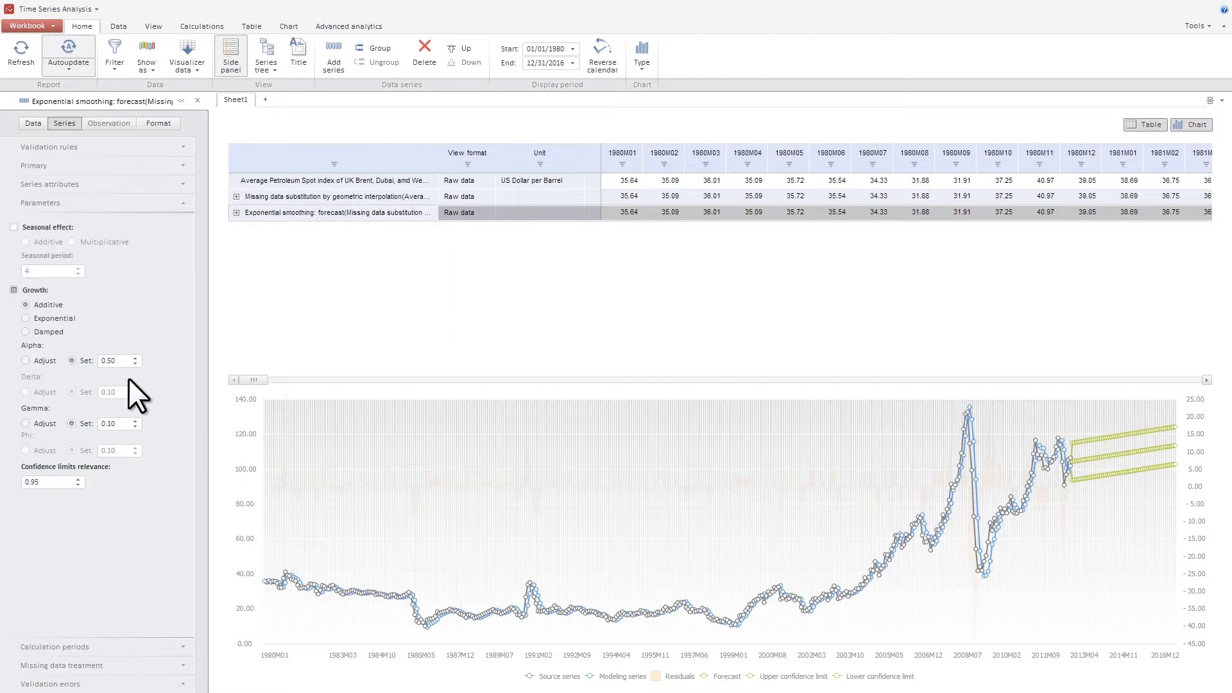
Step: Expand the forecast series to view its values from 2012M09, review its statistics down to first order autocorrelation, and hide the statistics
left_click(236, 212)
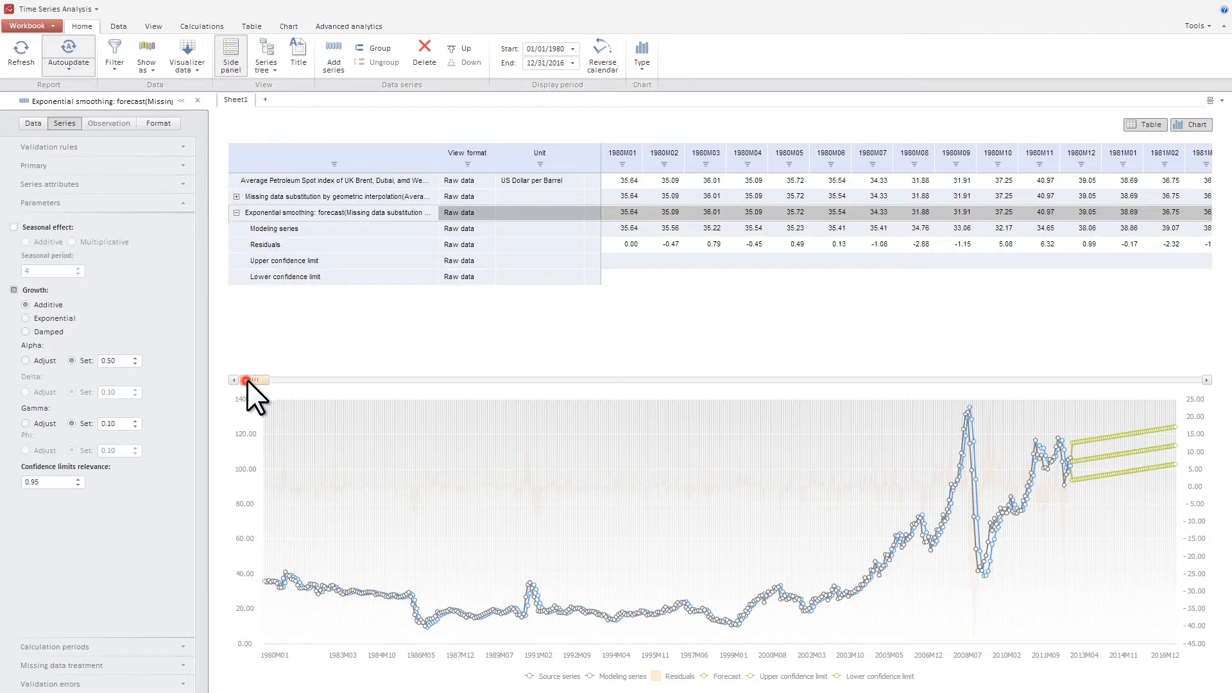
left_click_drag(248, 380, 1108, 378)
right_click(314, 216)
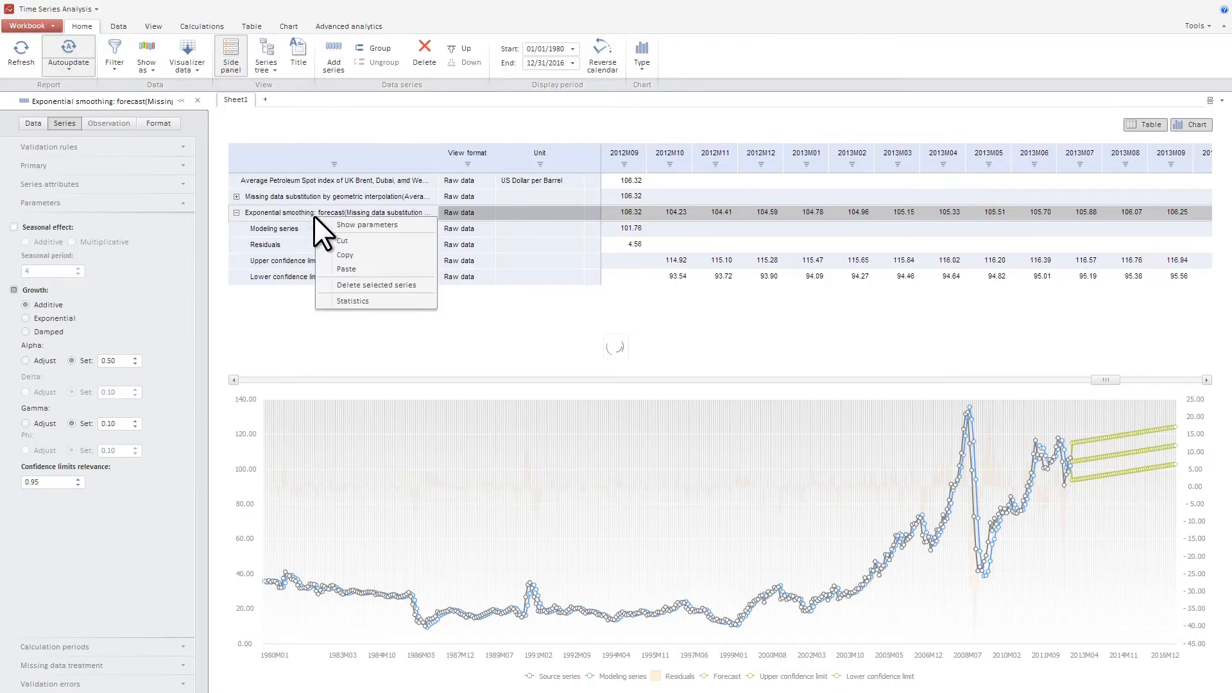
left_click(390, 299)
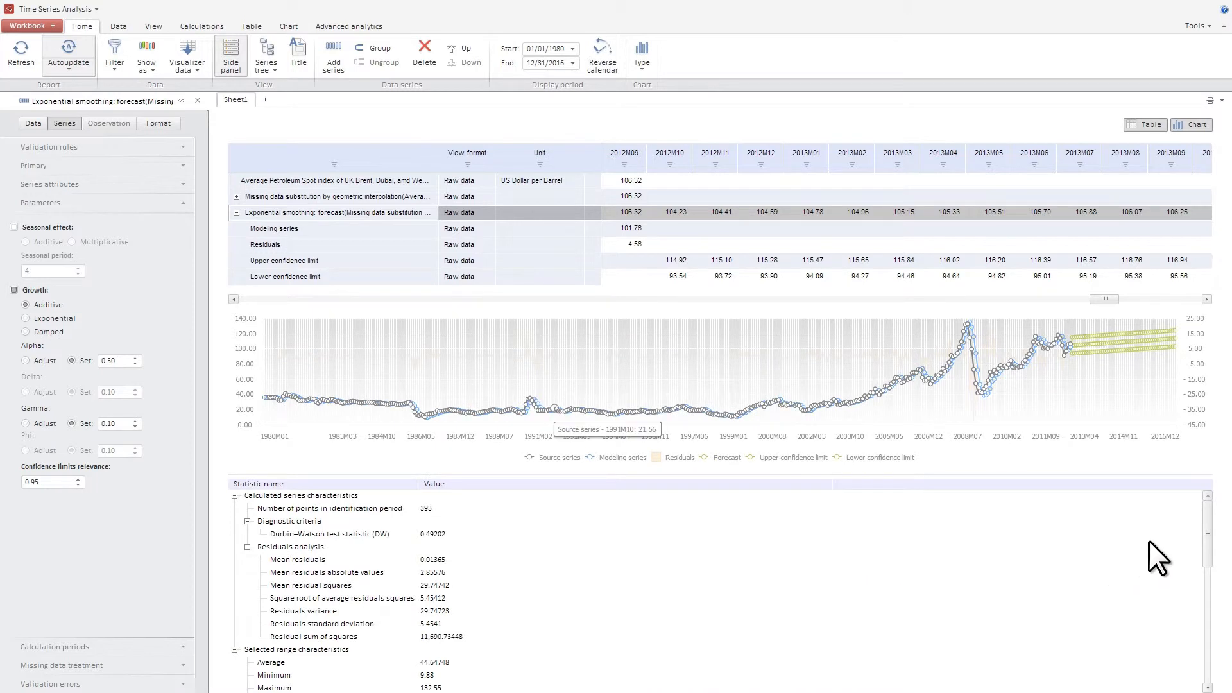
left_click_drag(1205, 514, 1213, 616)
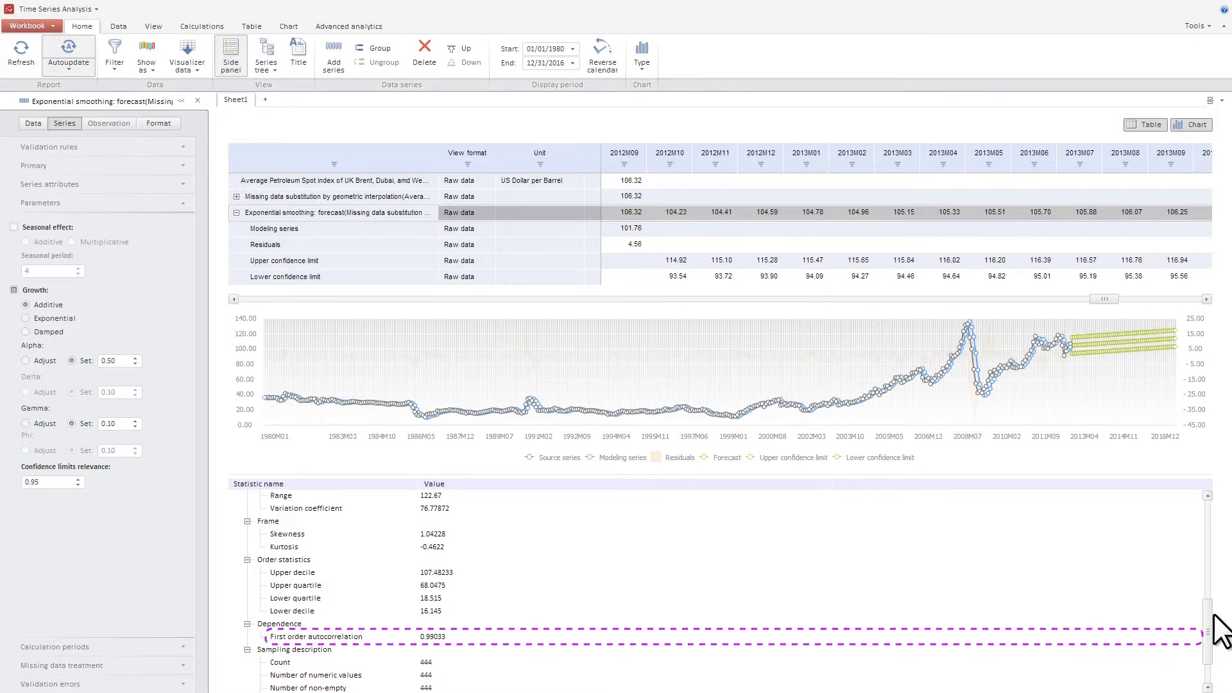
left_click(161, 29)
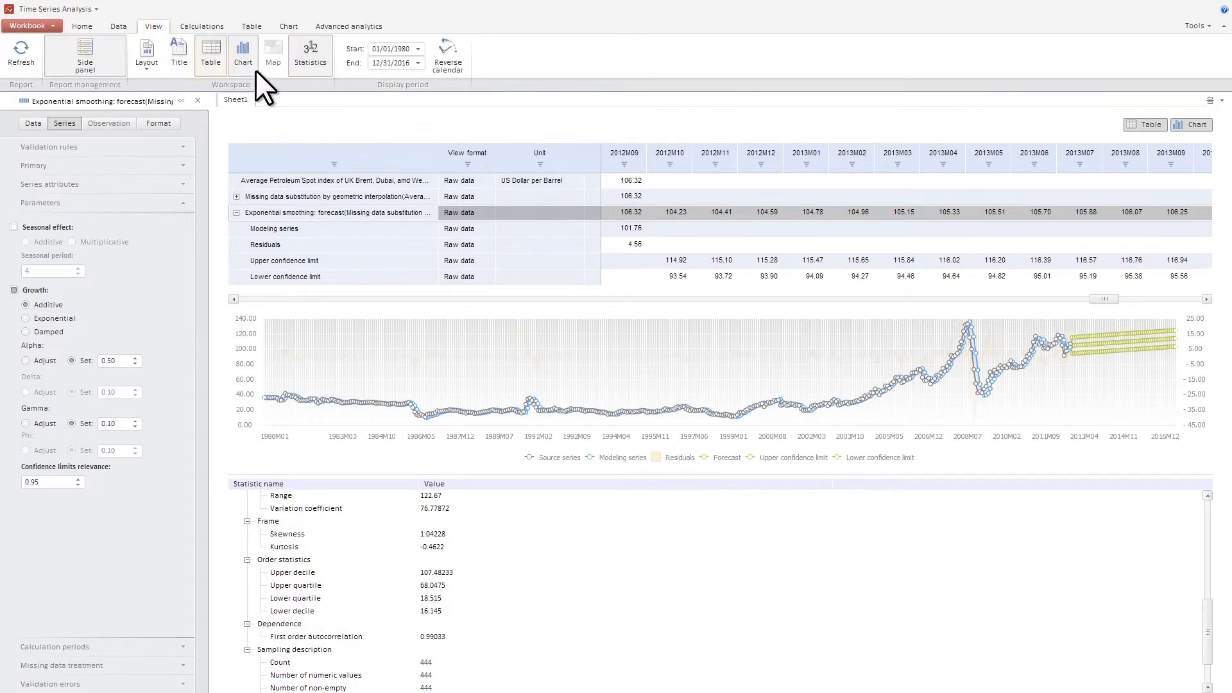
left_click(317, 71)
Step: Apply the R method Baxter-King filter to the series with missing data filled by geometric interpolation
left_click(213, 30)
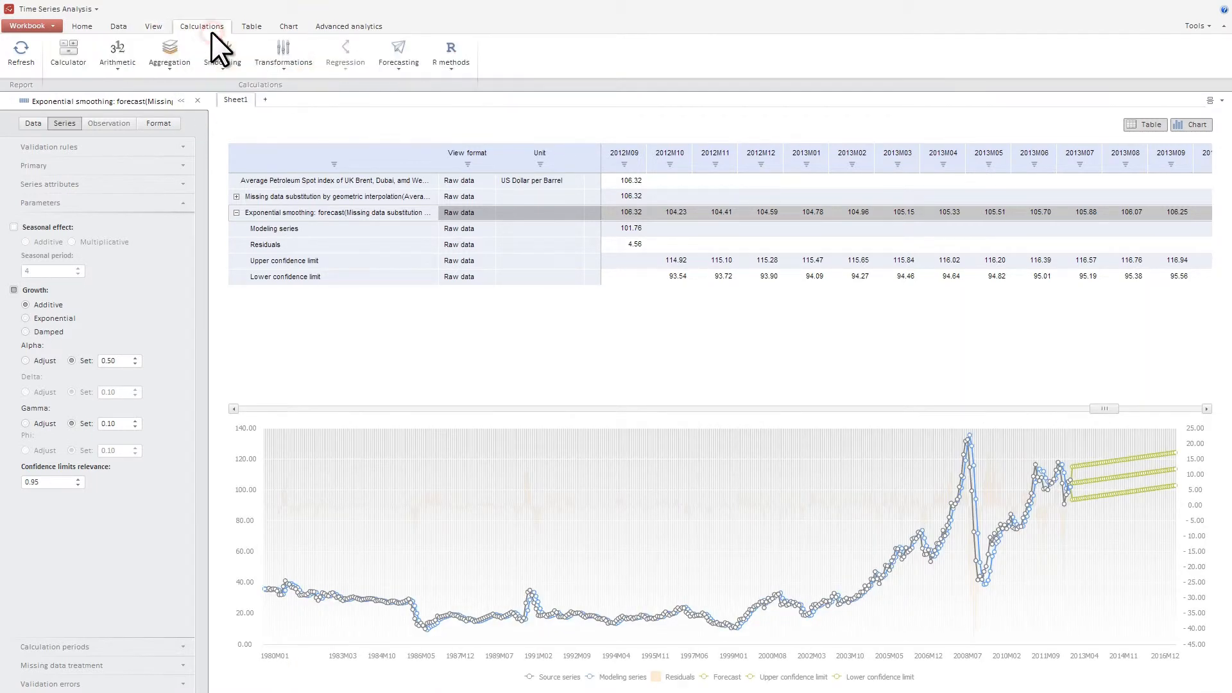
left_click(459, 68)
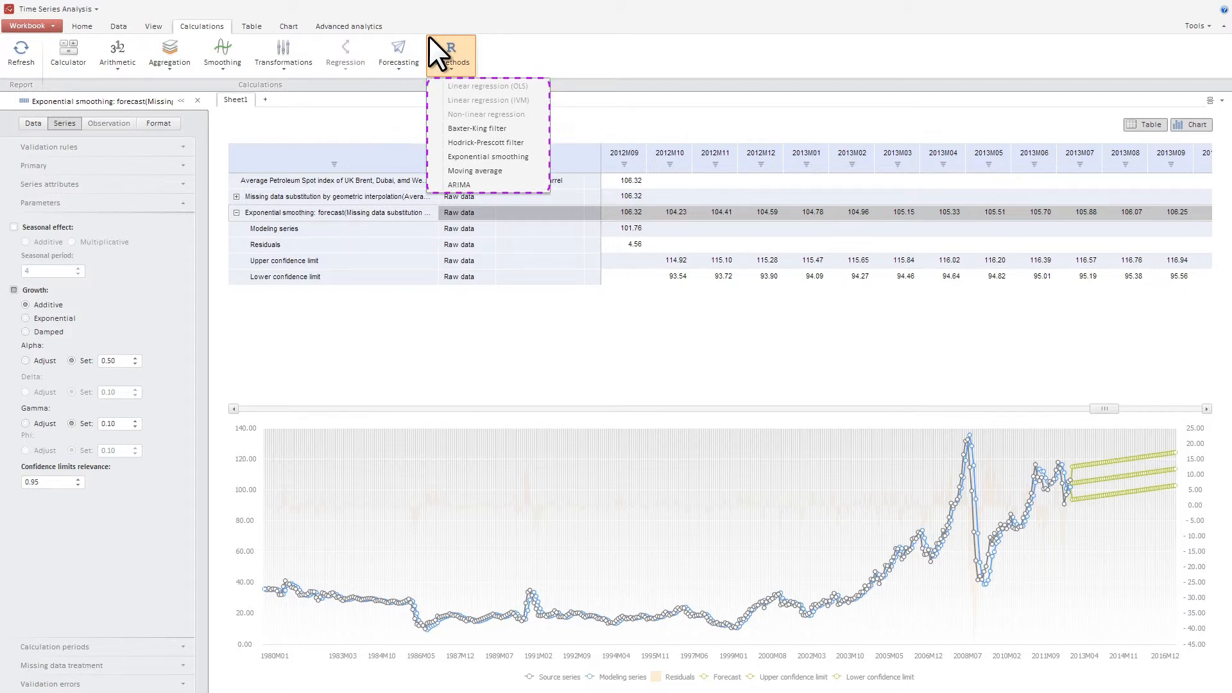
left_click(350, 196)
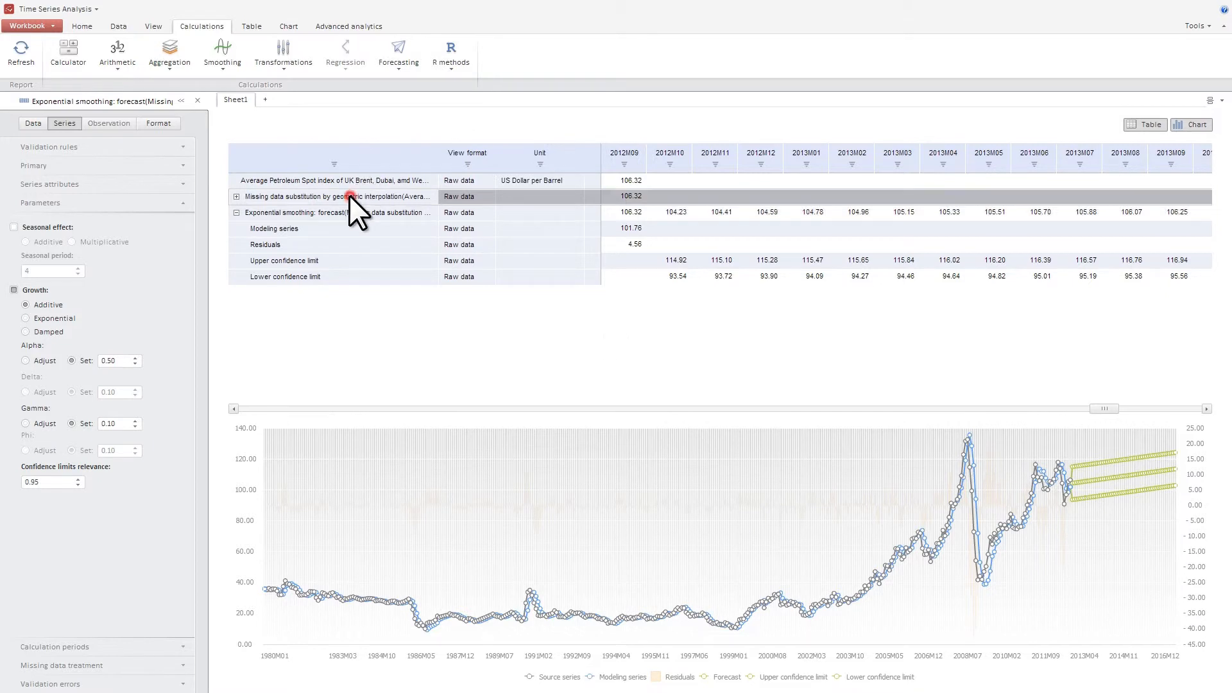
left_click(466, 69)
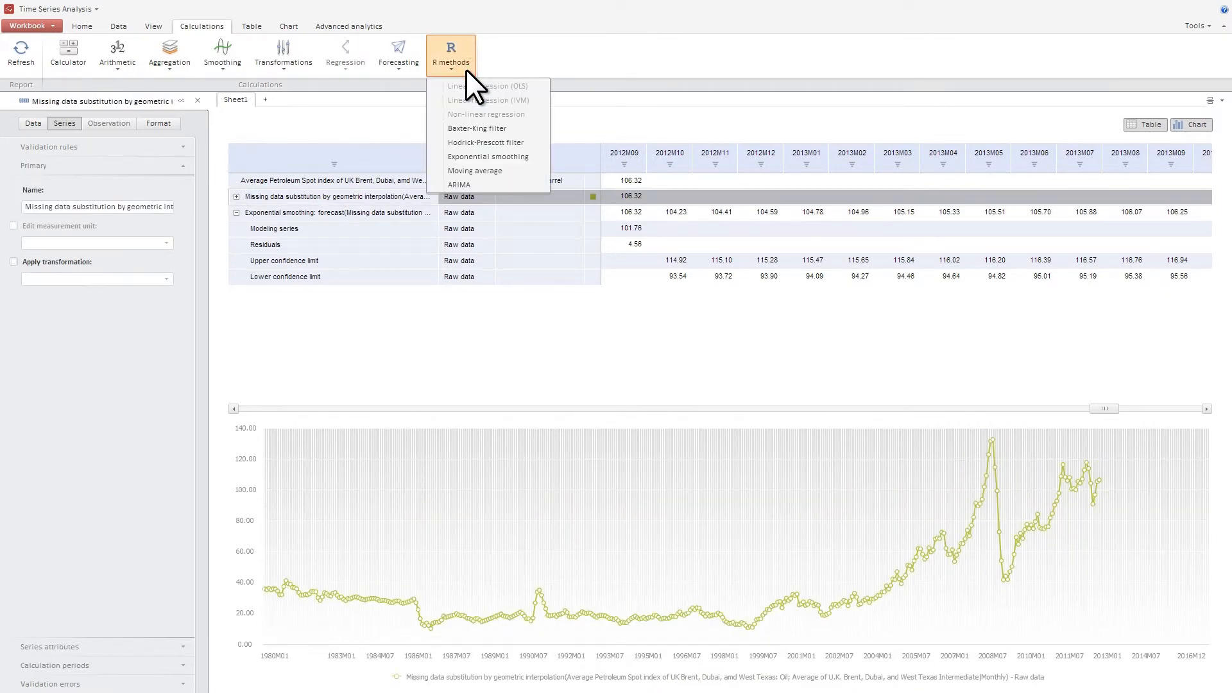
left_click(520, 129)
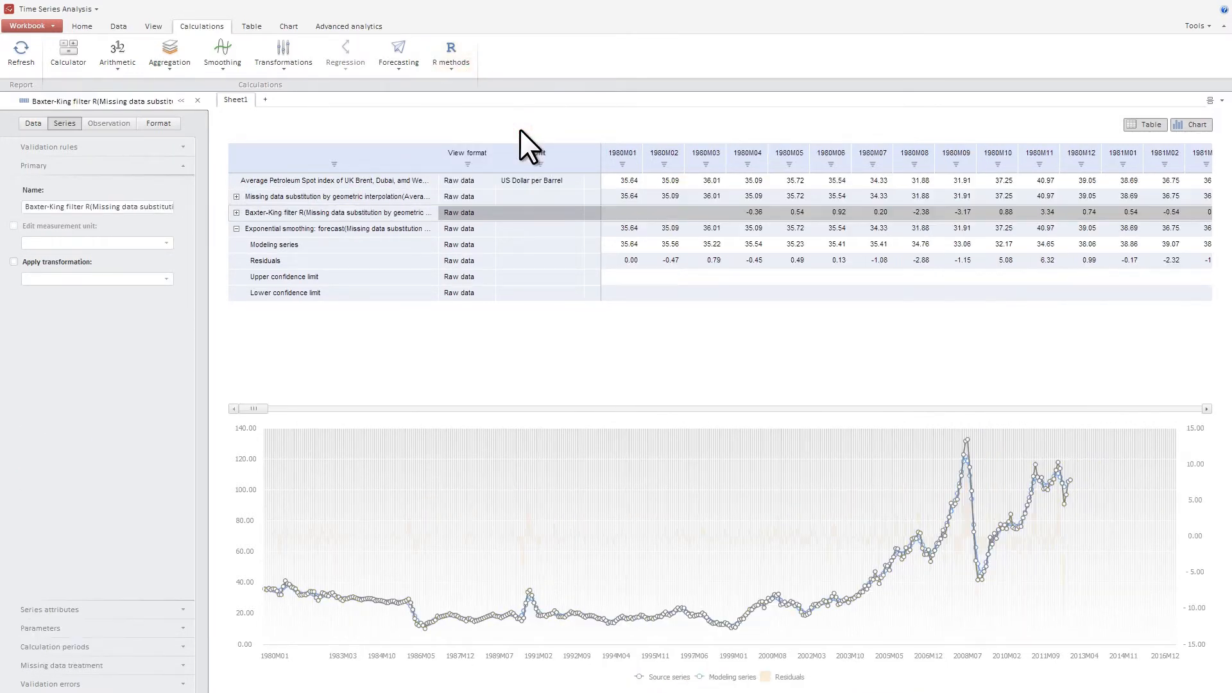
Step: Examine the Baxter-King filter series' attributes, parameters, calculation periods, missing data treatment and validation errors, and return to its primary settings
left_click(154, 609)
left_click(153, 628)
left_click(151, 646)
left_click(150, 661)
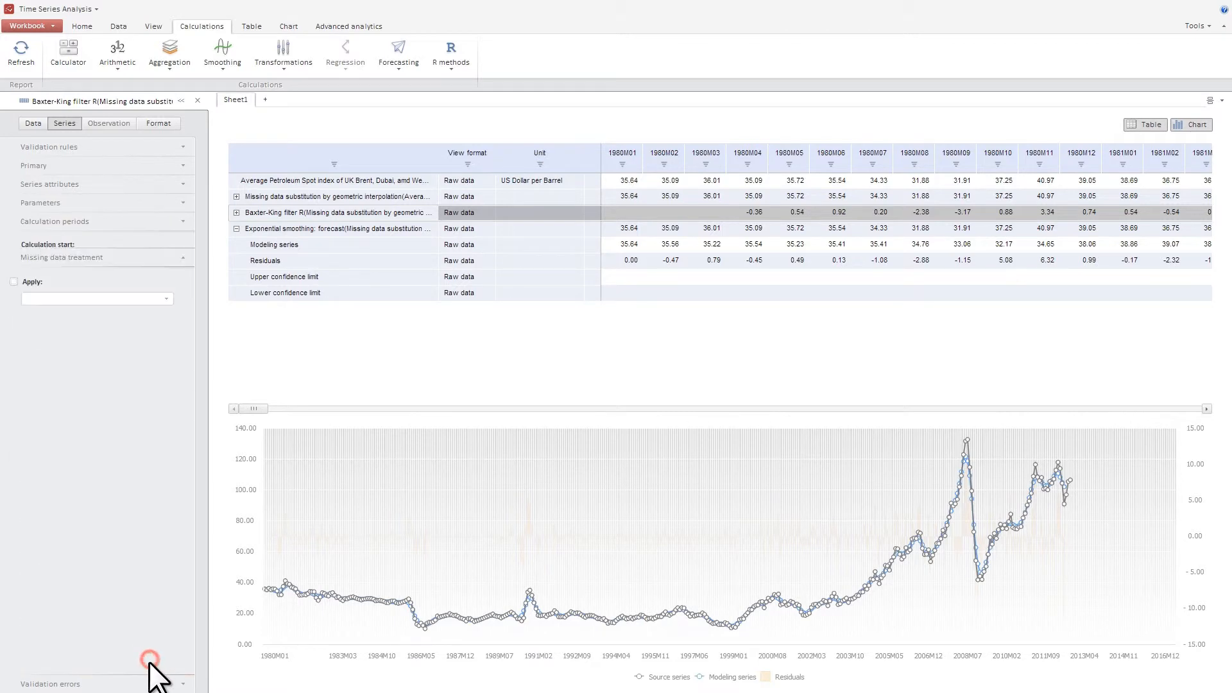
left_click(151, 679)
left_click(140, 165)
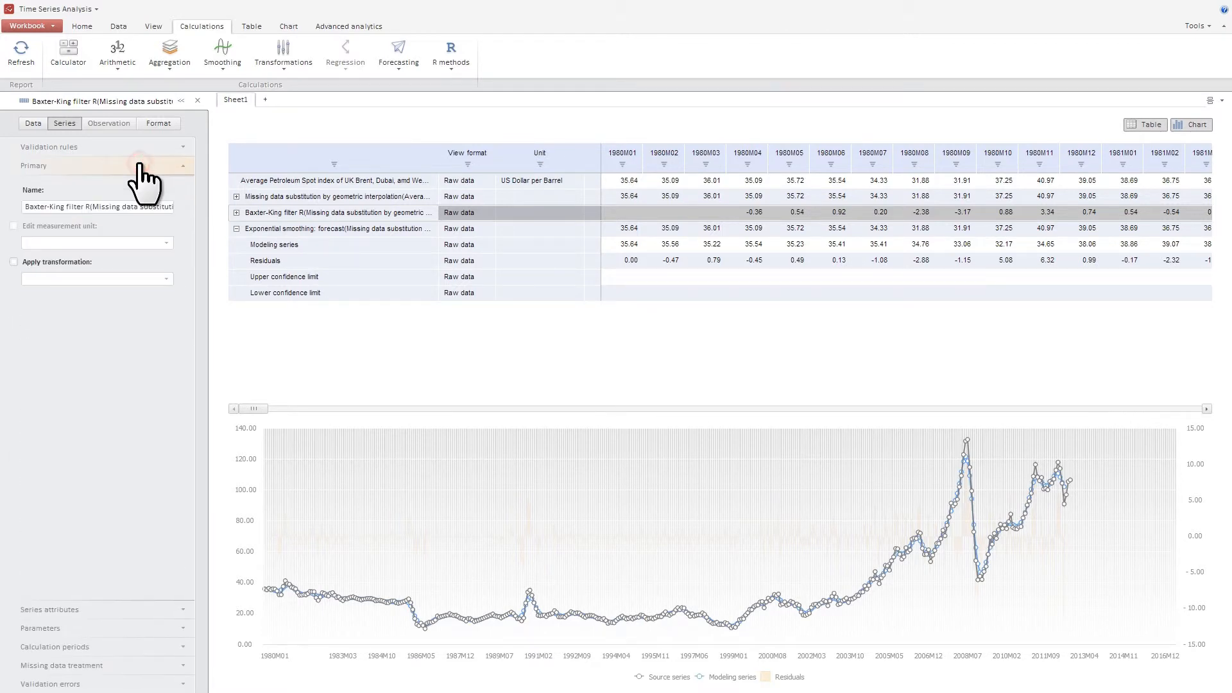
Step: Start a deterministic equation with the R function, using Null as period and "source('C:\New folder\Baxter-King.txt')" as code
left_click(75, 61)
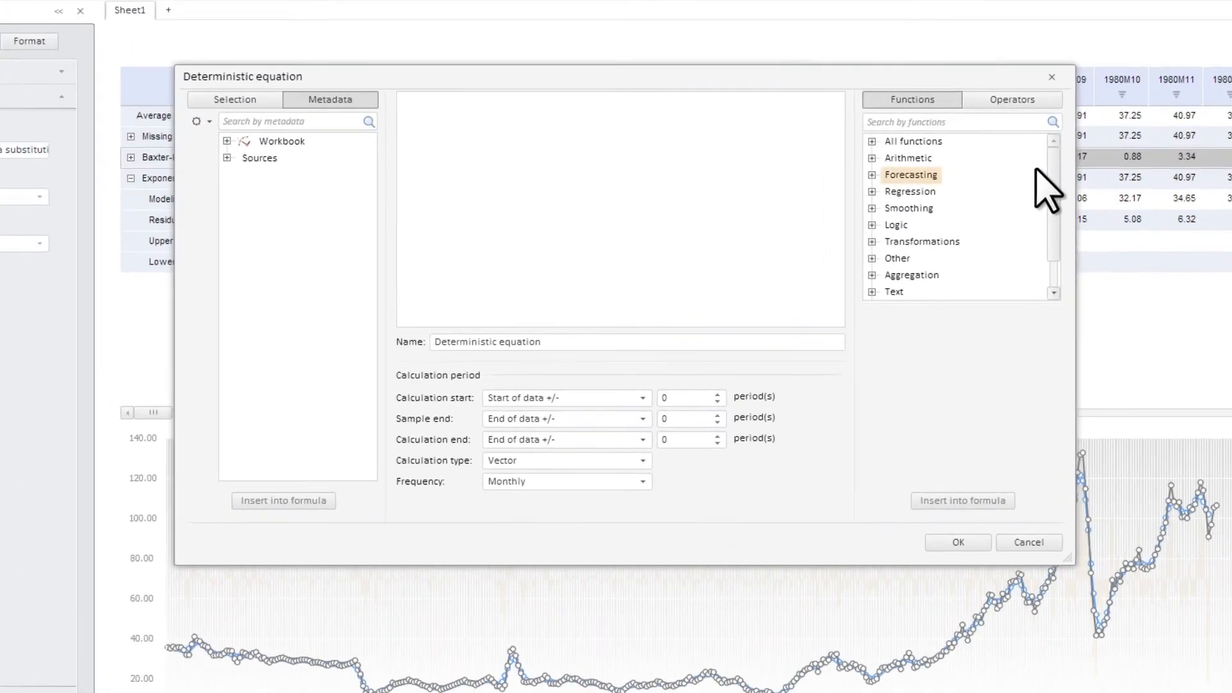
left_click_drag(1052, 163, 1053, 252)
left_click(873, 274)
left_click(906, 273)
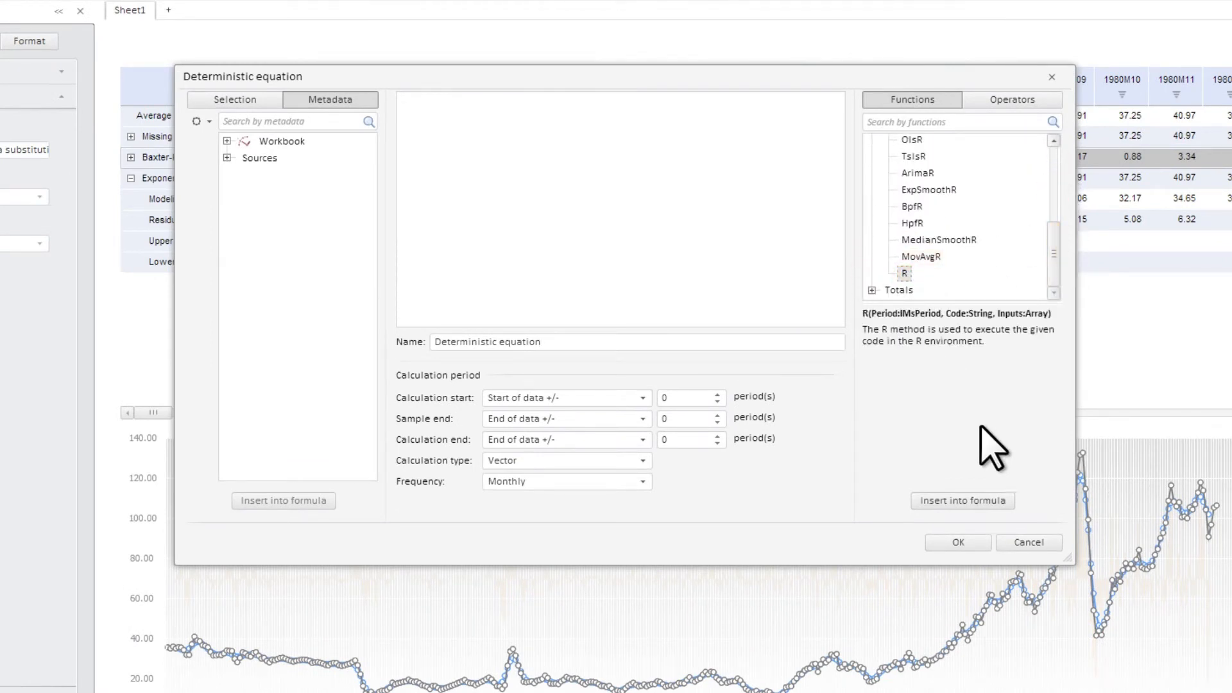
left_click(1003, 504)
type("Null, \"source('C:\\New folder\\Baxter-King.txt’)\",")
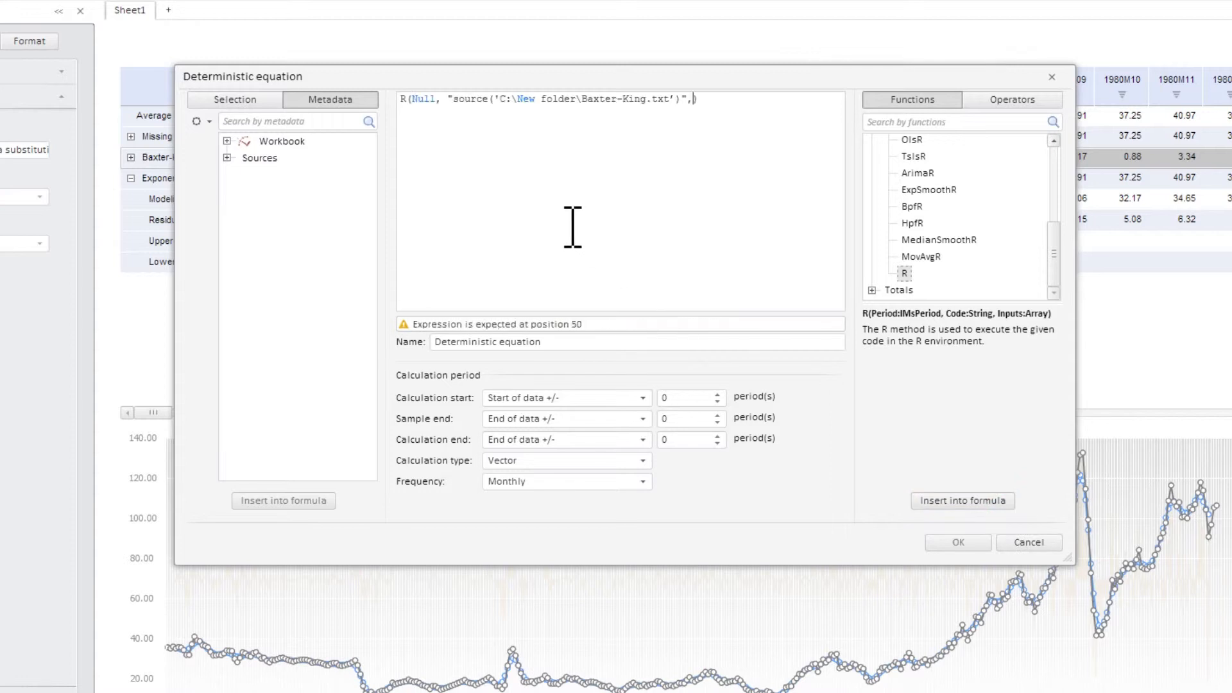
Step: Add Sheet1's Baxter-King filter series as the R function's input and create the equation series
left_click(226, 140)
left_click(242, 157)
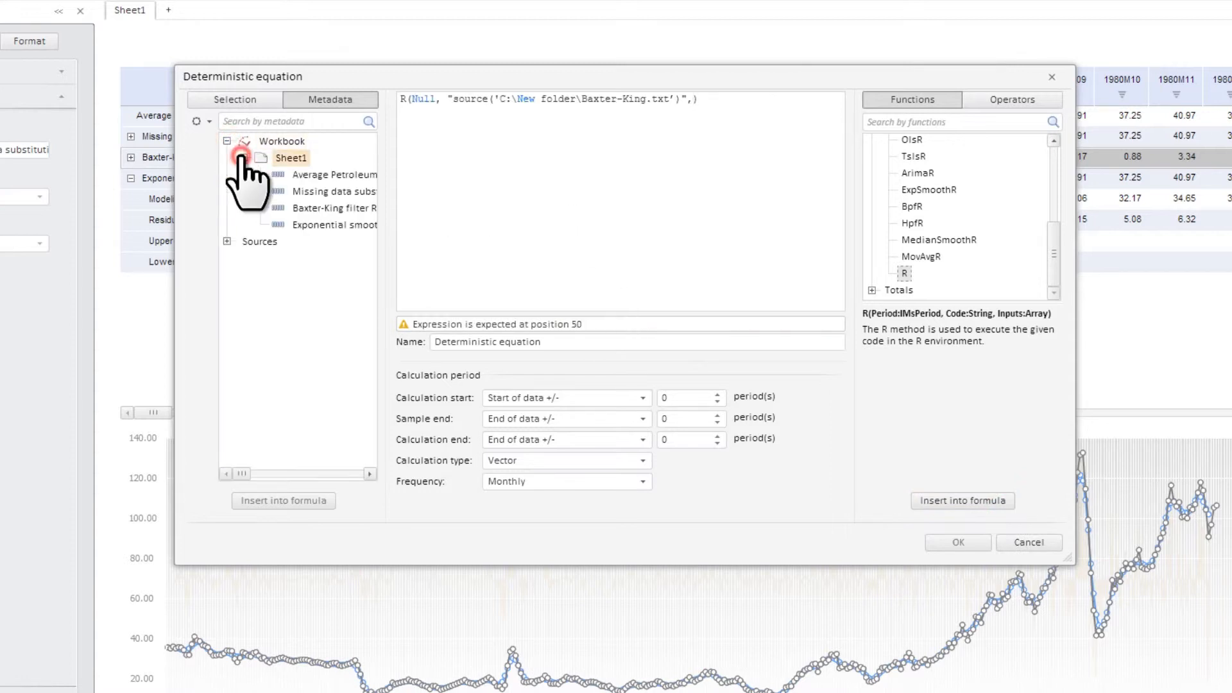
double_click(305, 208)
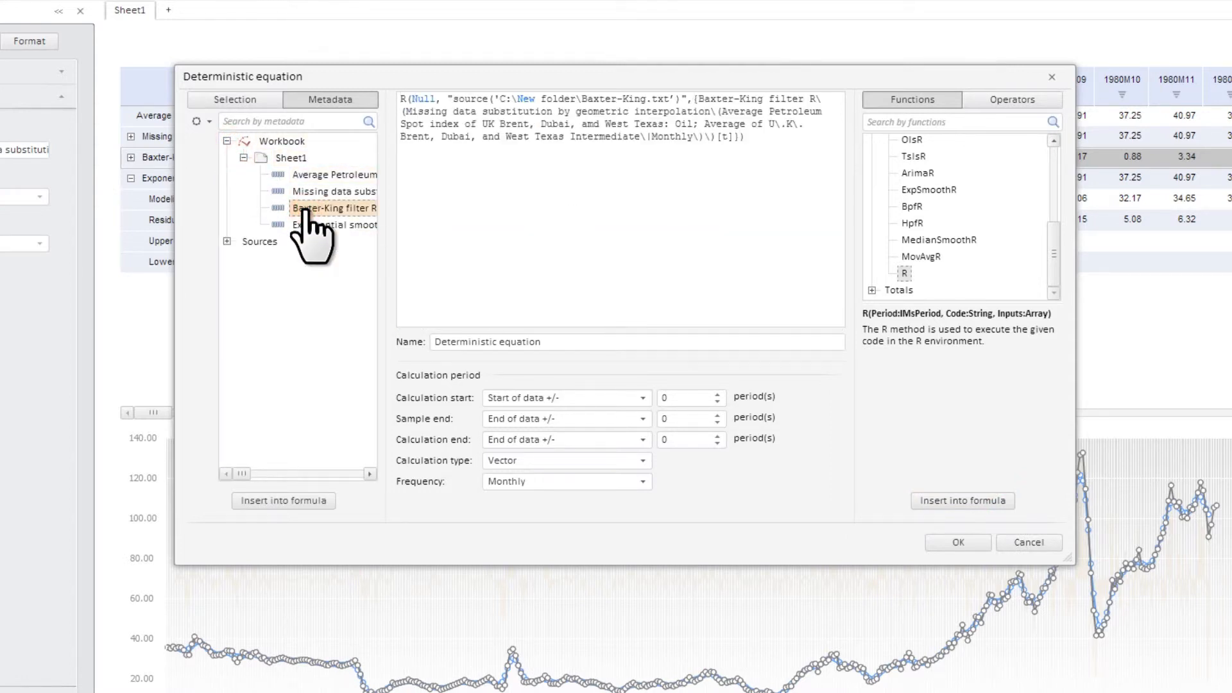
left_click(959, 542)
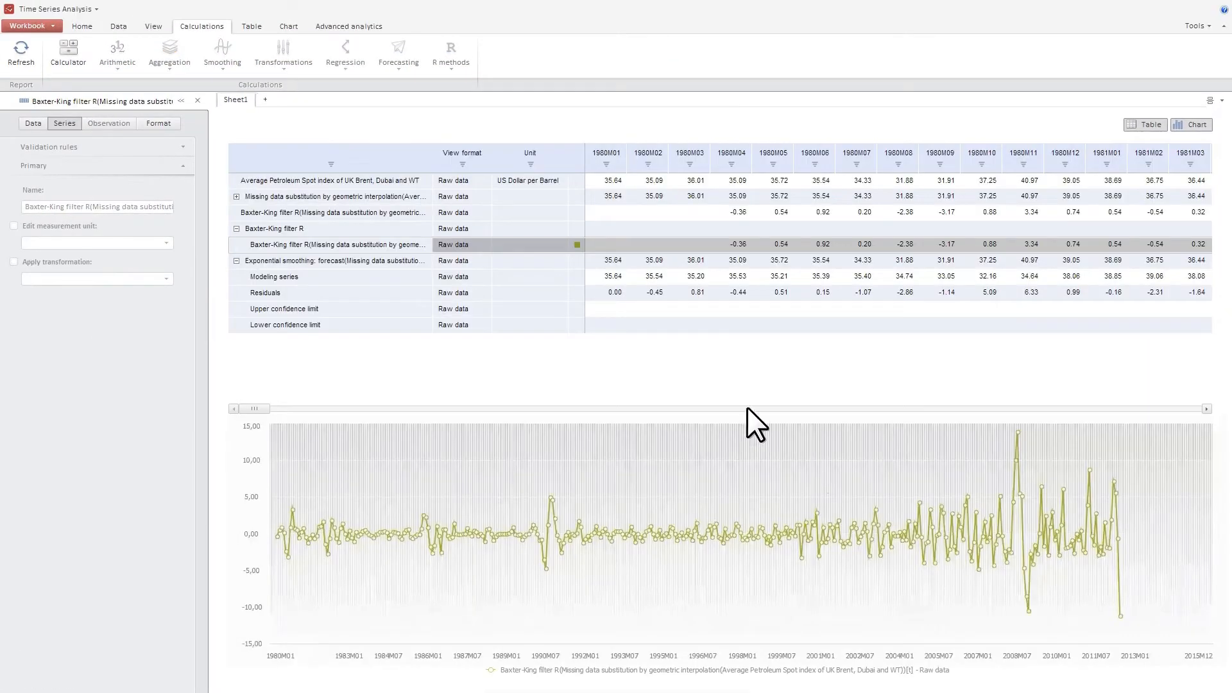
Step: Save the workbook as "IMF: forecasting of prices" in the 04. Reports folder
left_click(18, 27)
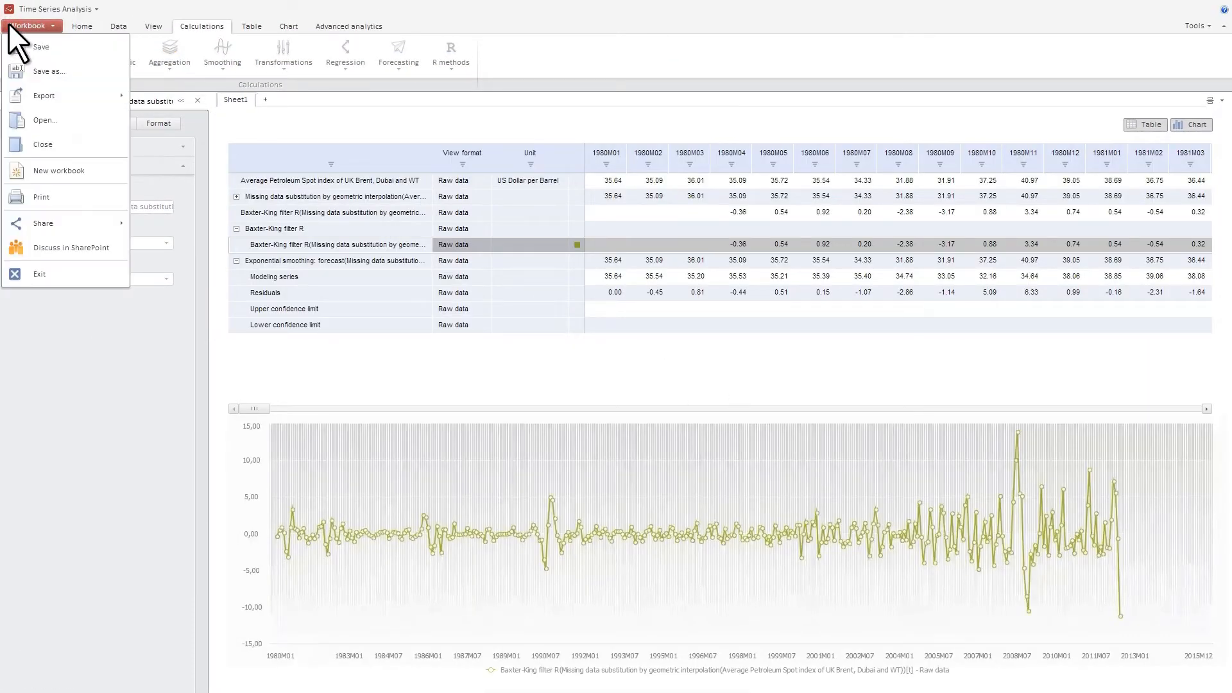
left_click(36, 72)
left_click(433, 460)
type("IMF: forecasting of prices")
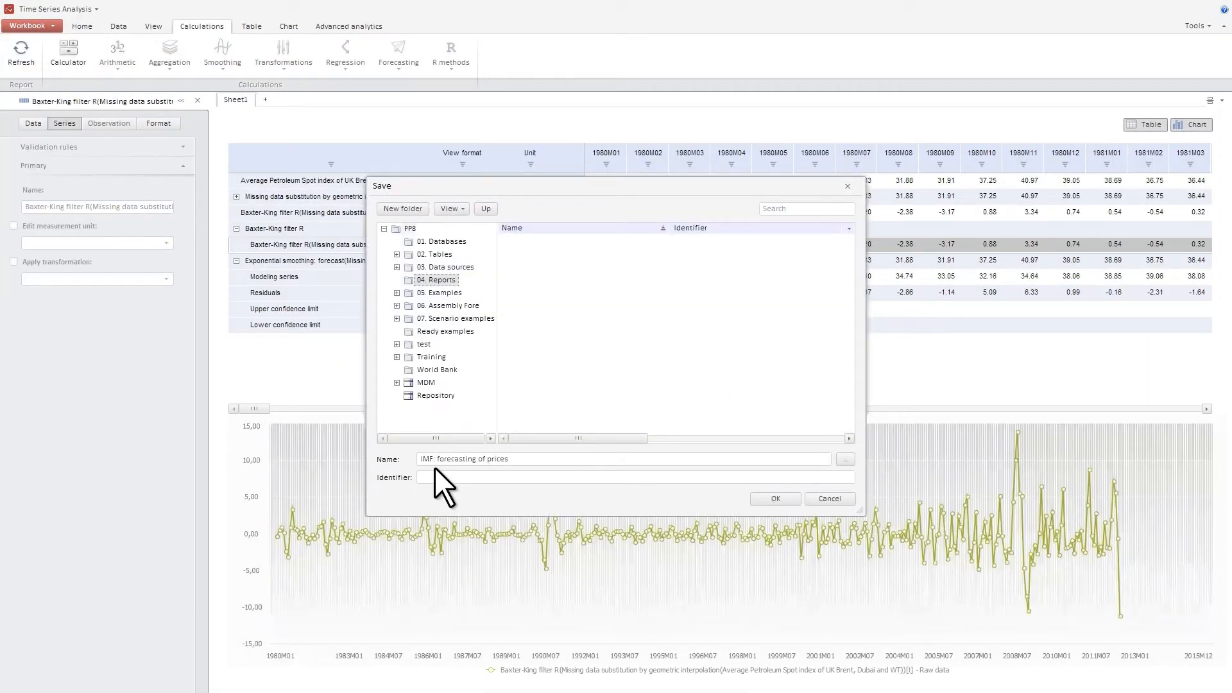
left_click(773, 499)
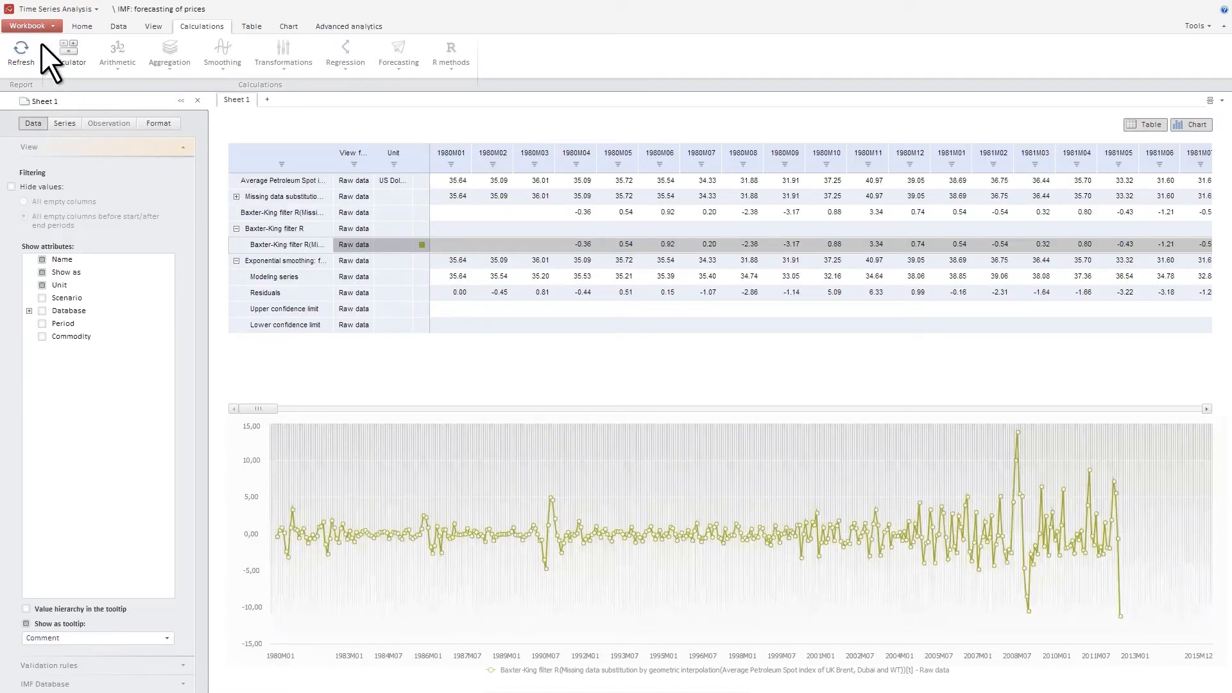
Step: Export the workbook to an Excel Workbook (*.xlsx) with the chart as an image, and open the exported file in Excel
left_click(21, 25)
mouse_move(21, 102)
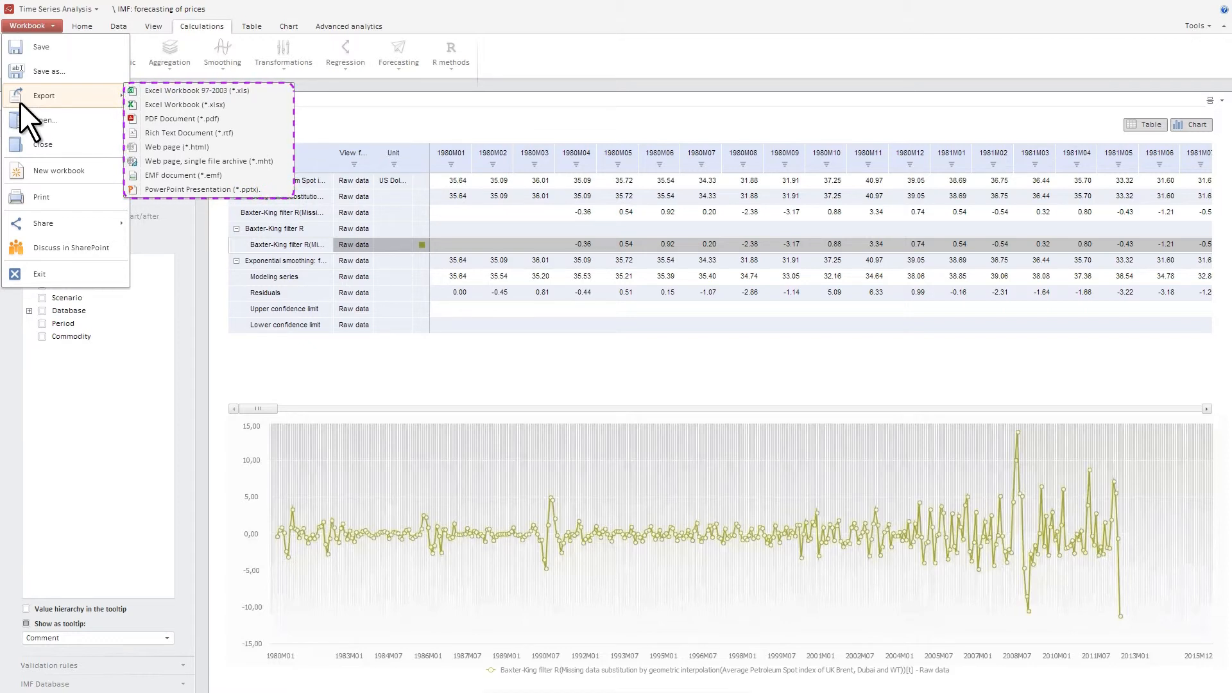
left_click(167, 104)
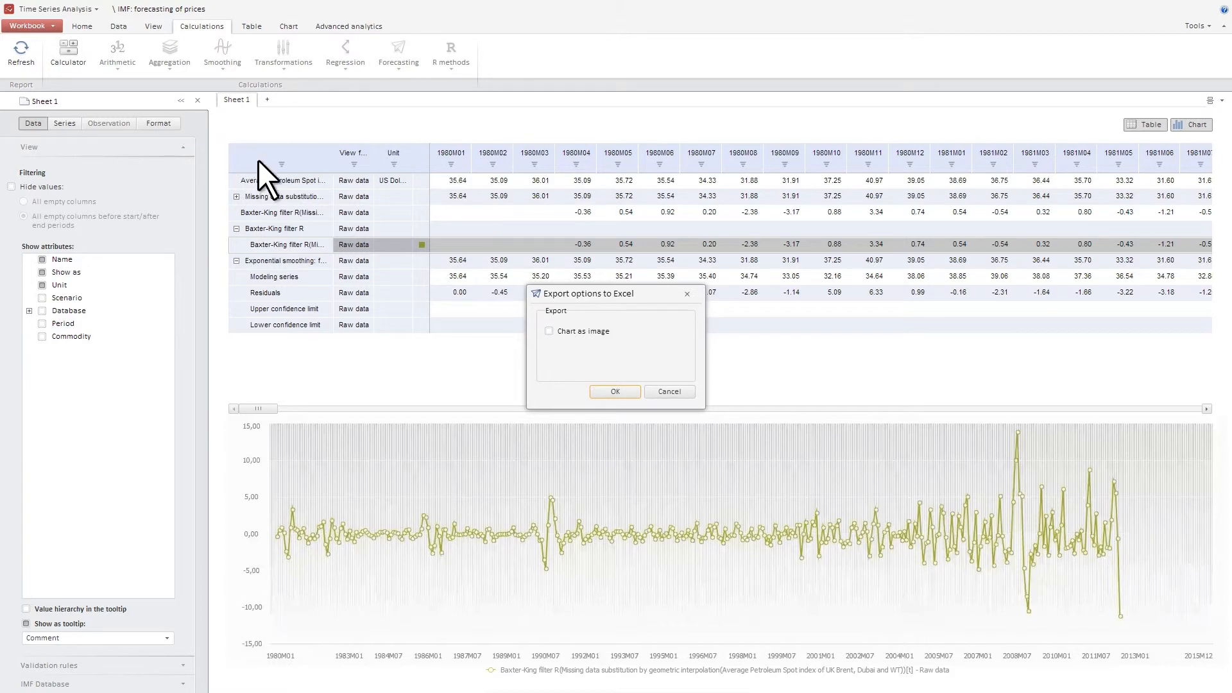
left_click(550, 331)
left_click(603, 388)
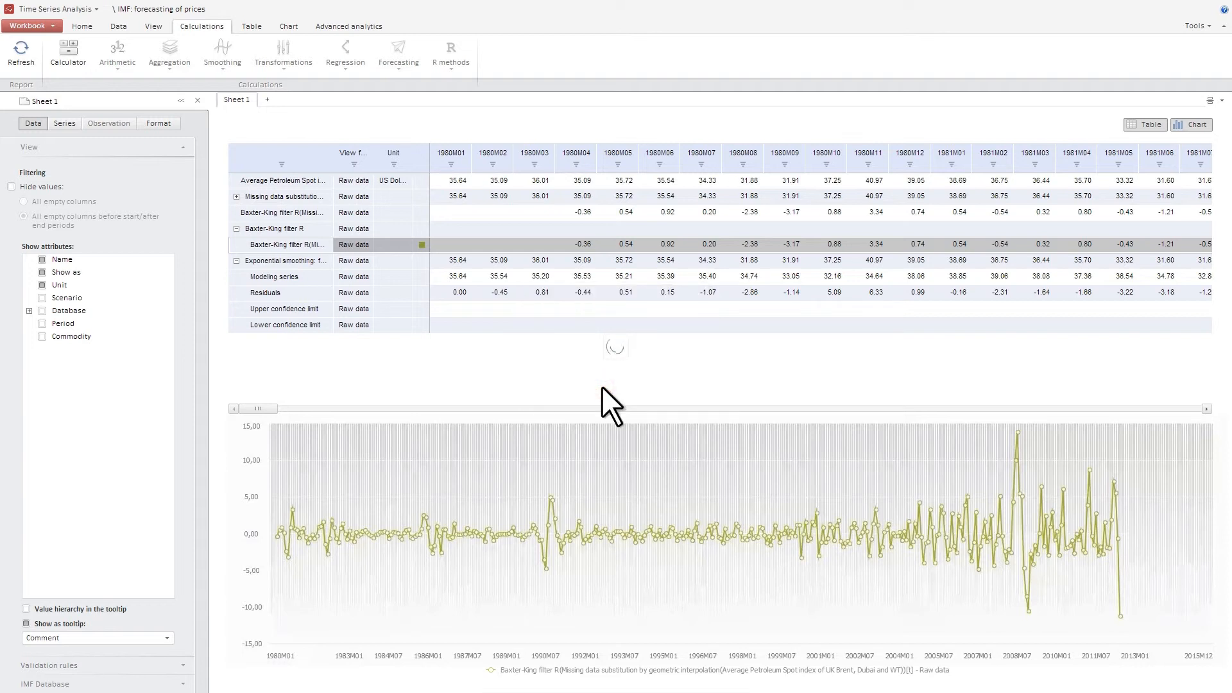
left_click(76, 685)
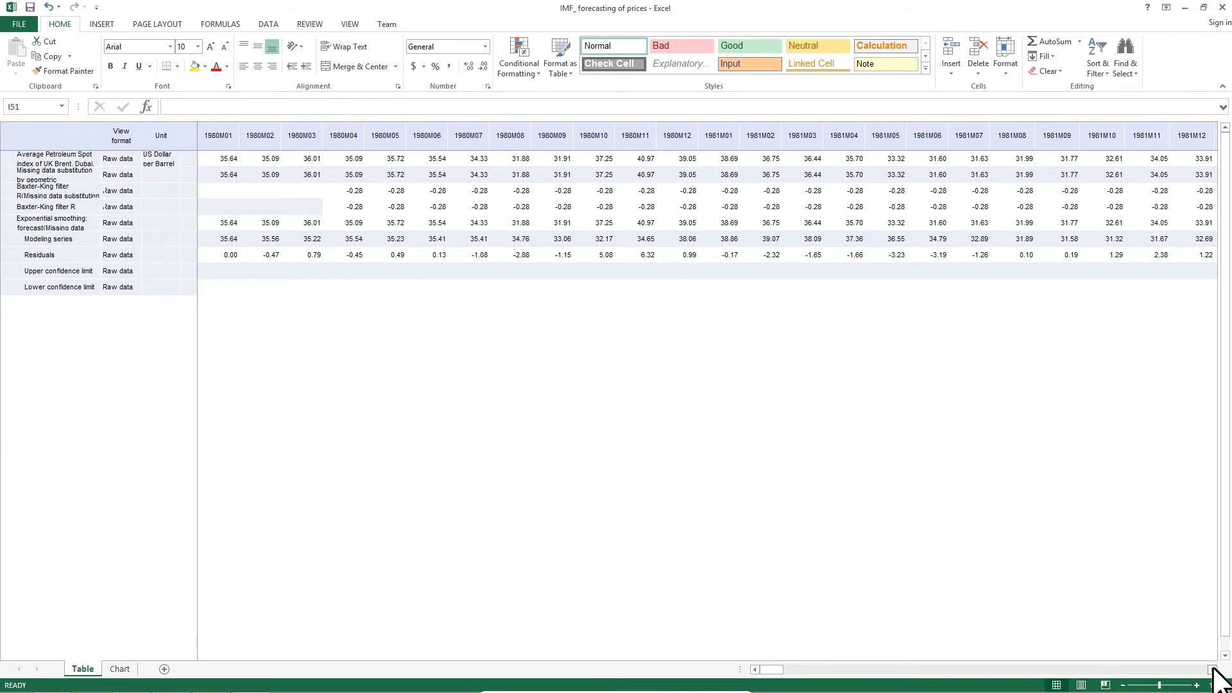
Step: Examine the exported monthly series in the Table sheet from 1980 onward, and view the exported Chart sheet
left_click(1213, 670)
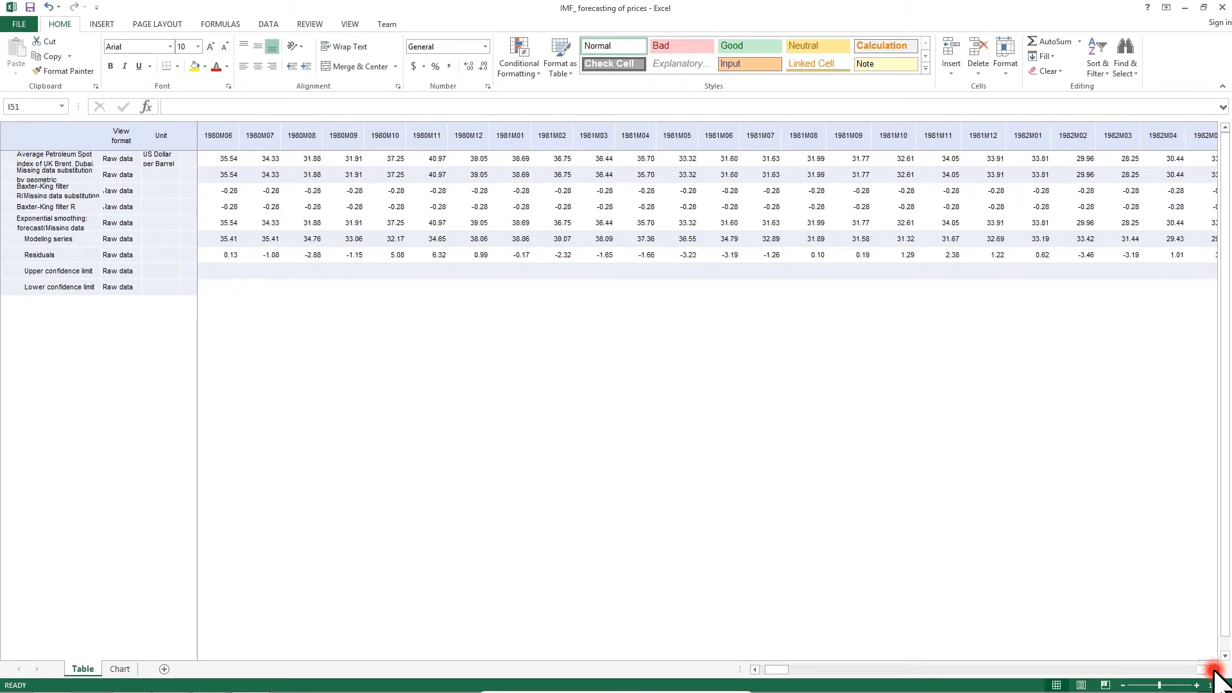
left_click(1213, 670)
left_click(1212, 670)
left_click(1213, 670)
left_click(1212, 670)
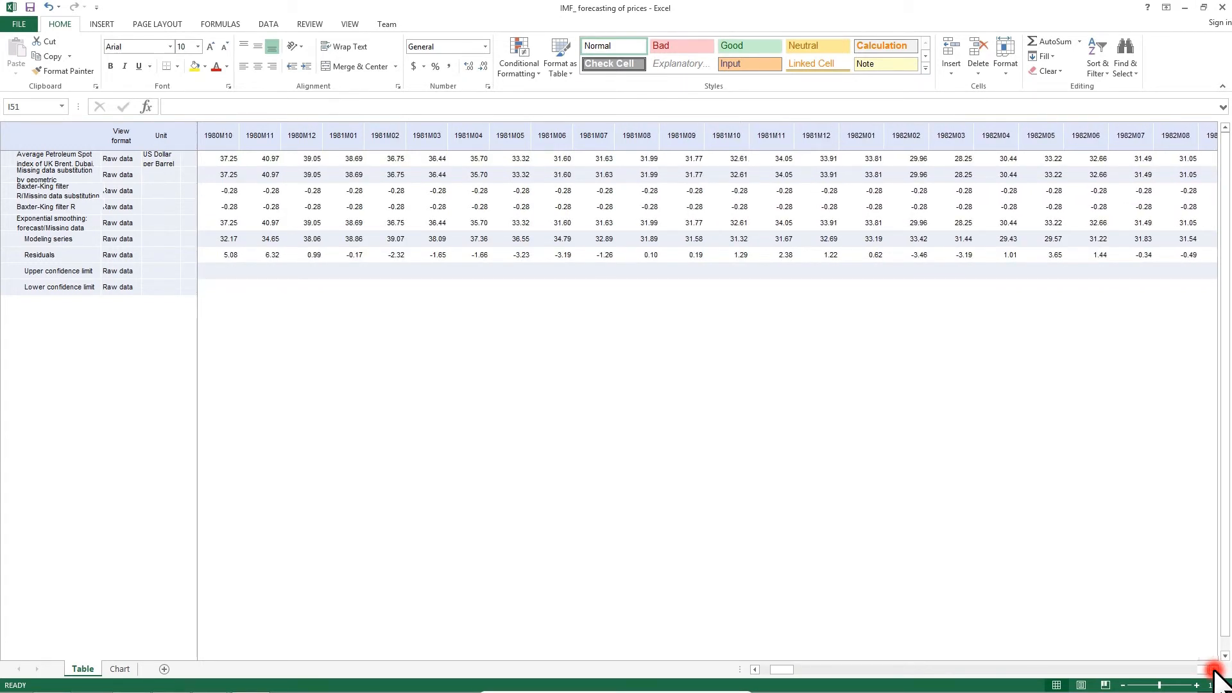
left_click(1212, 670)
left_click(1212, 670)
left_click(1212, 670)
left_click(1212, 670)
left_click(1213, 670)
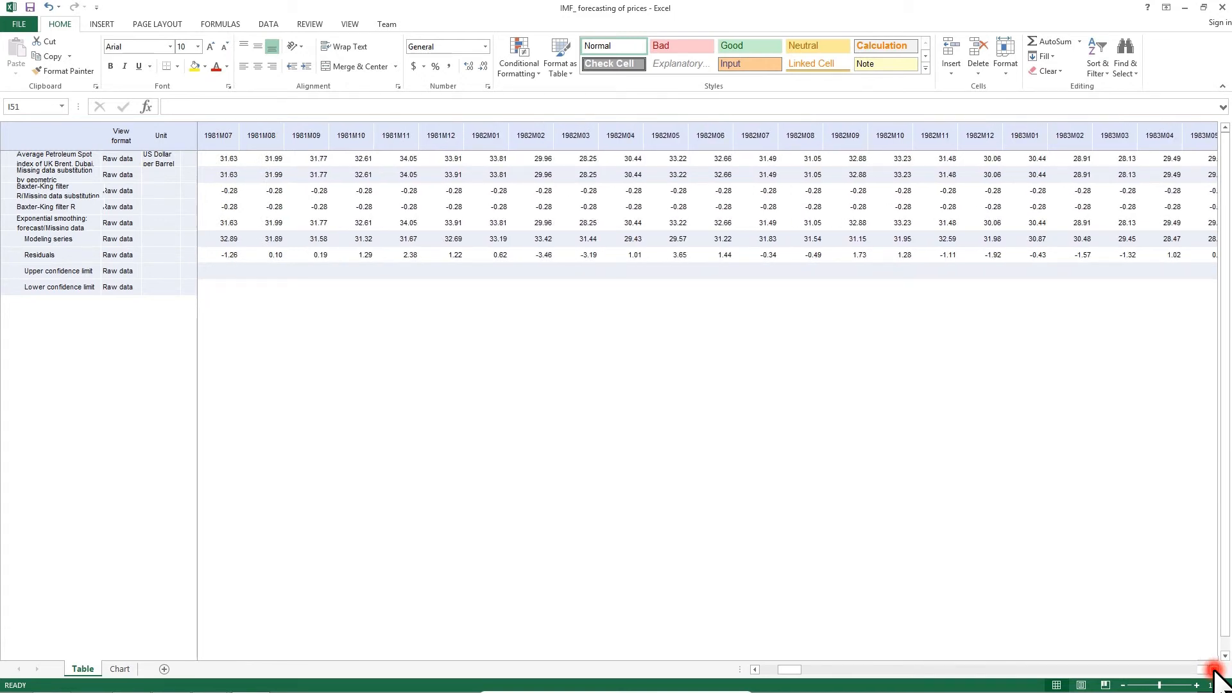
left_click(1213, 670)
left_click(1212, 670)
left_click(1213, 670)
left_click(1212, 670)
left_click(1213, 670)
left_click(1213, 670)
left_click(1213, 670)
left_click(1212, 670)
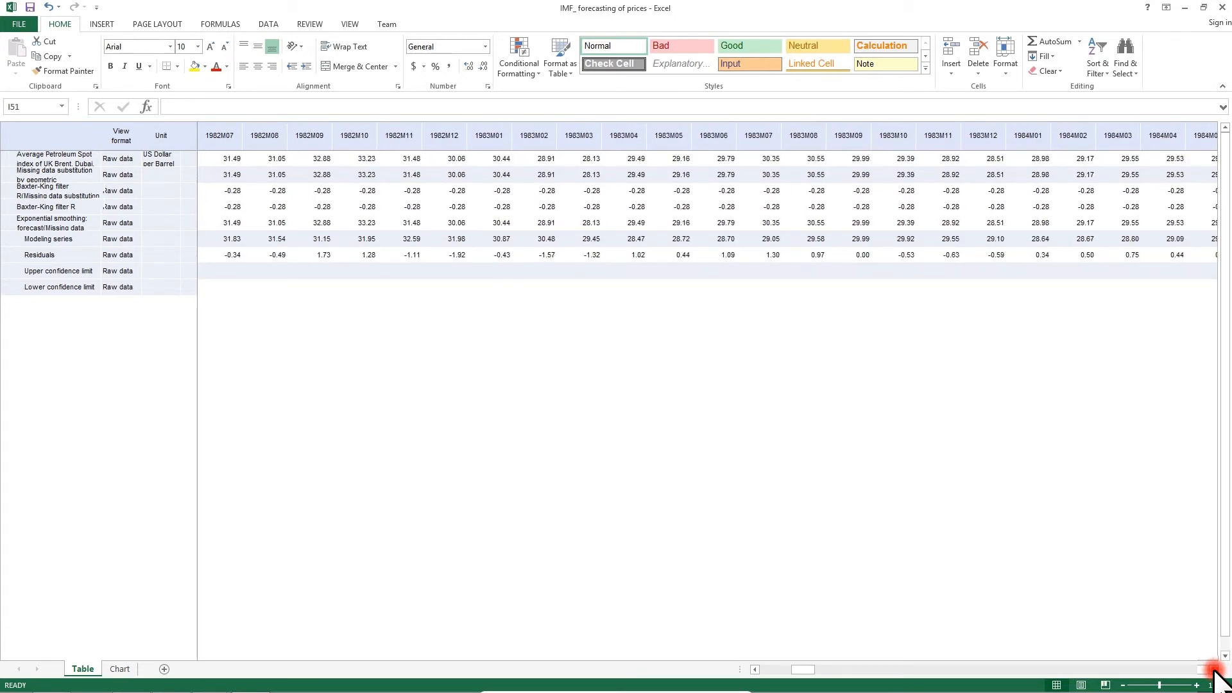
left_click(1212, 670)
left_click(1213, 670)
left_click(1213, 671)
left_click(1212, 670)
left_click(1213, 670)
left_click(1212, 670)
left_click(1213, 670)
left_click(1212, 671)
left_click(1213, 670)
left_click(1213, 670)
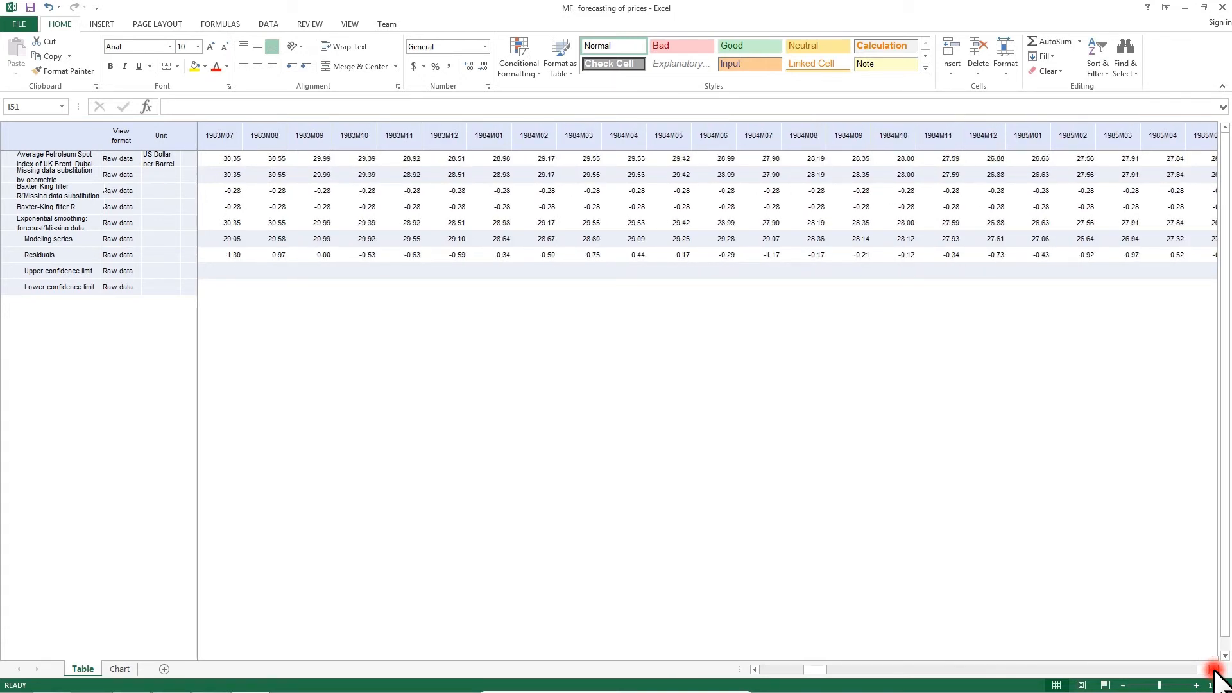
left_click(1213, 670)
left_click(1213, 670)
left_click(1212, 670)
left_click(120, 669)
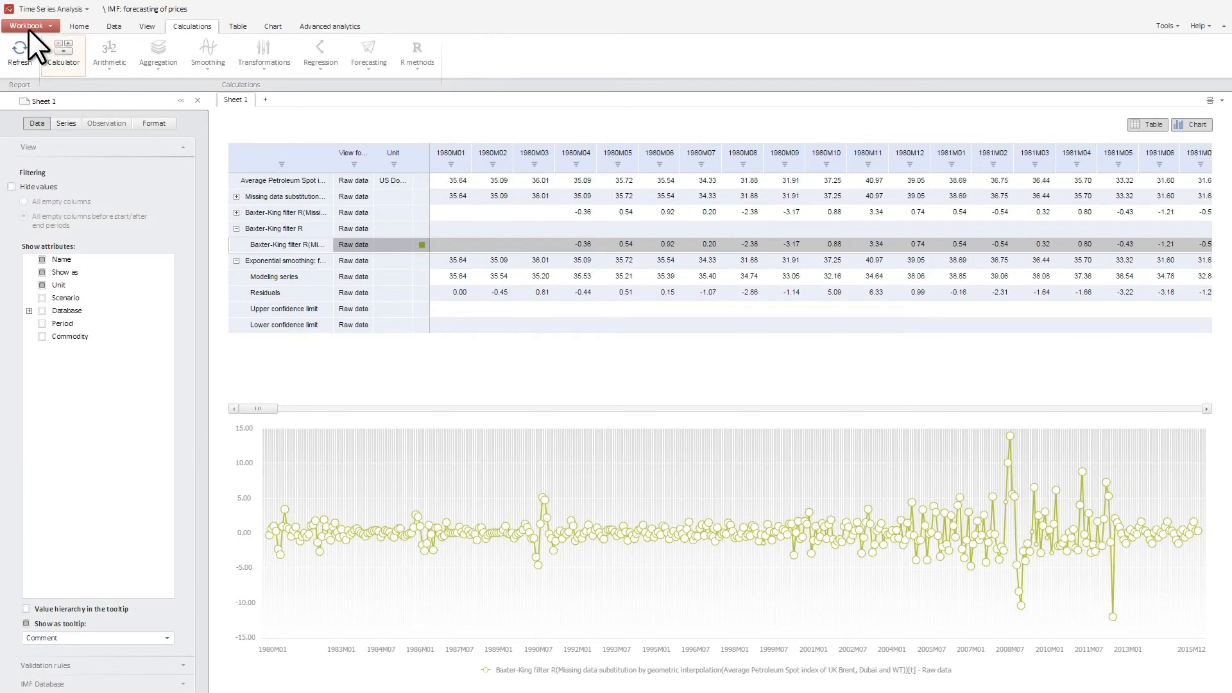
Step: Switch to Time Series Analysis and show the social network options for sharing the workbook
left_click(24, 27)
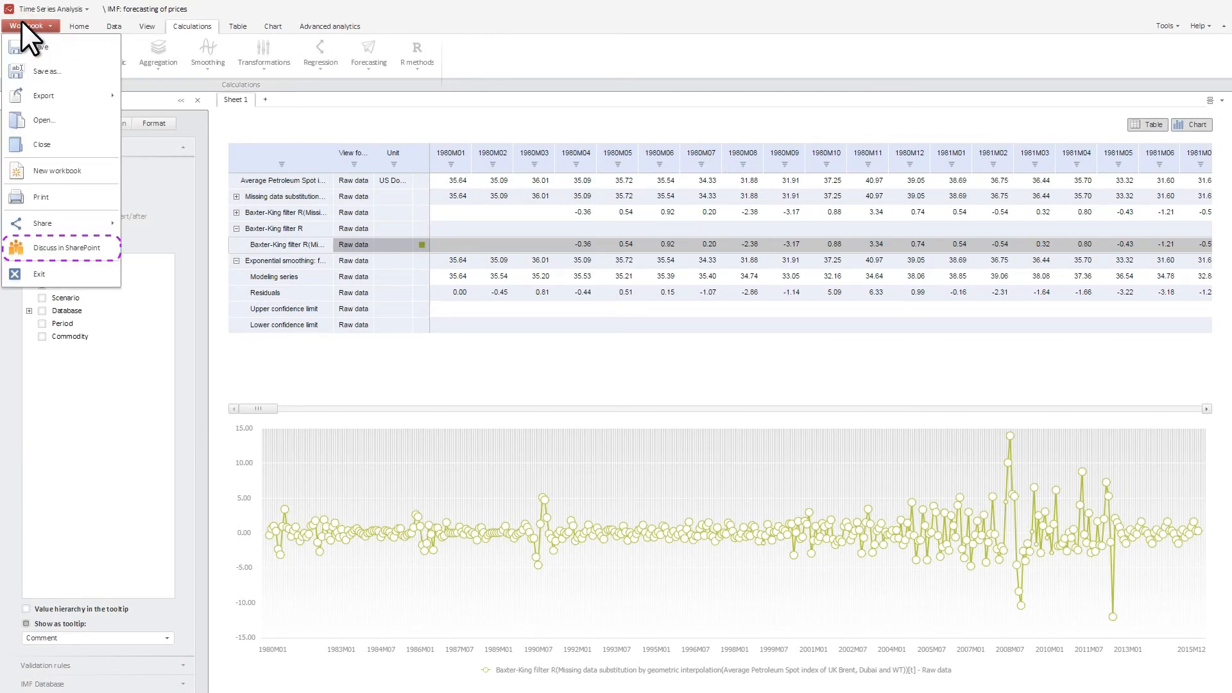
mouse_move(25, 223)
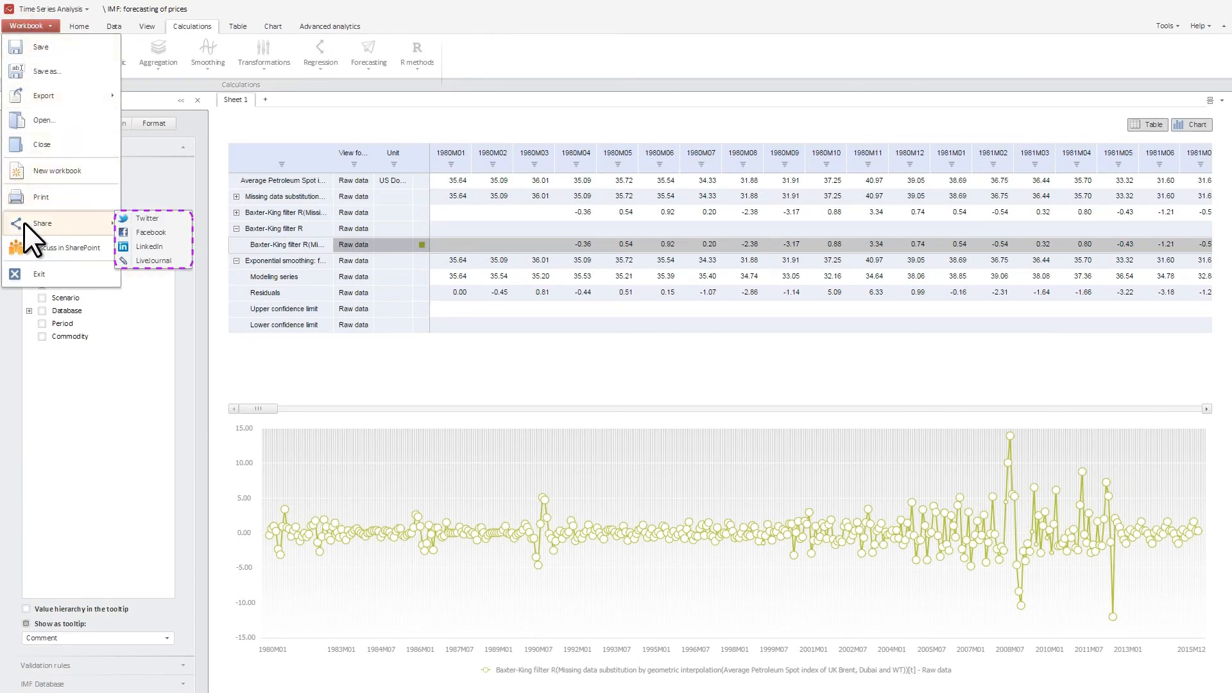